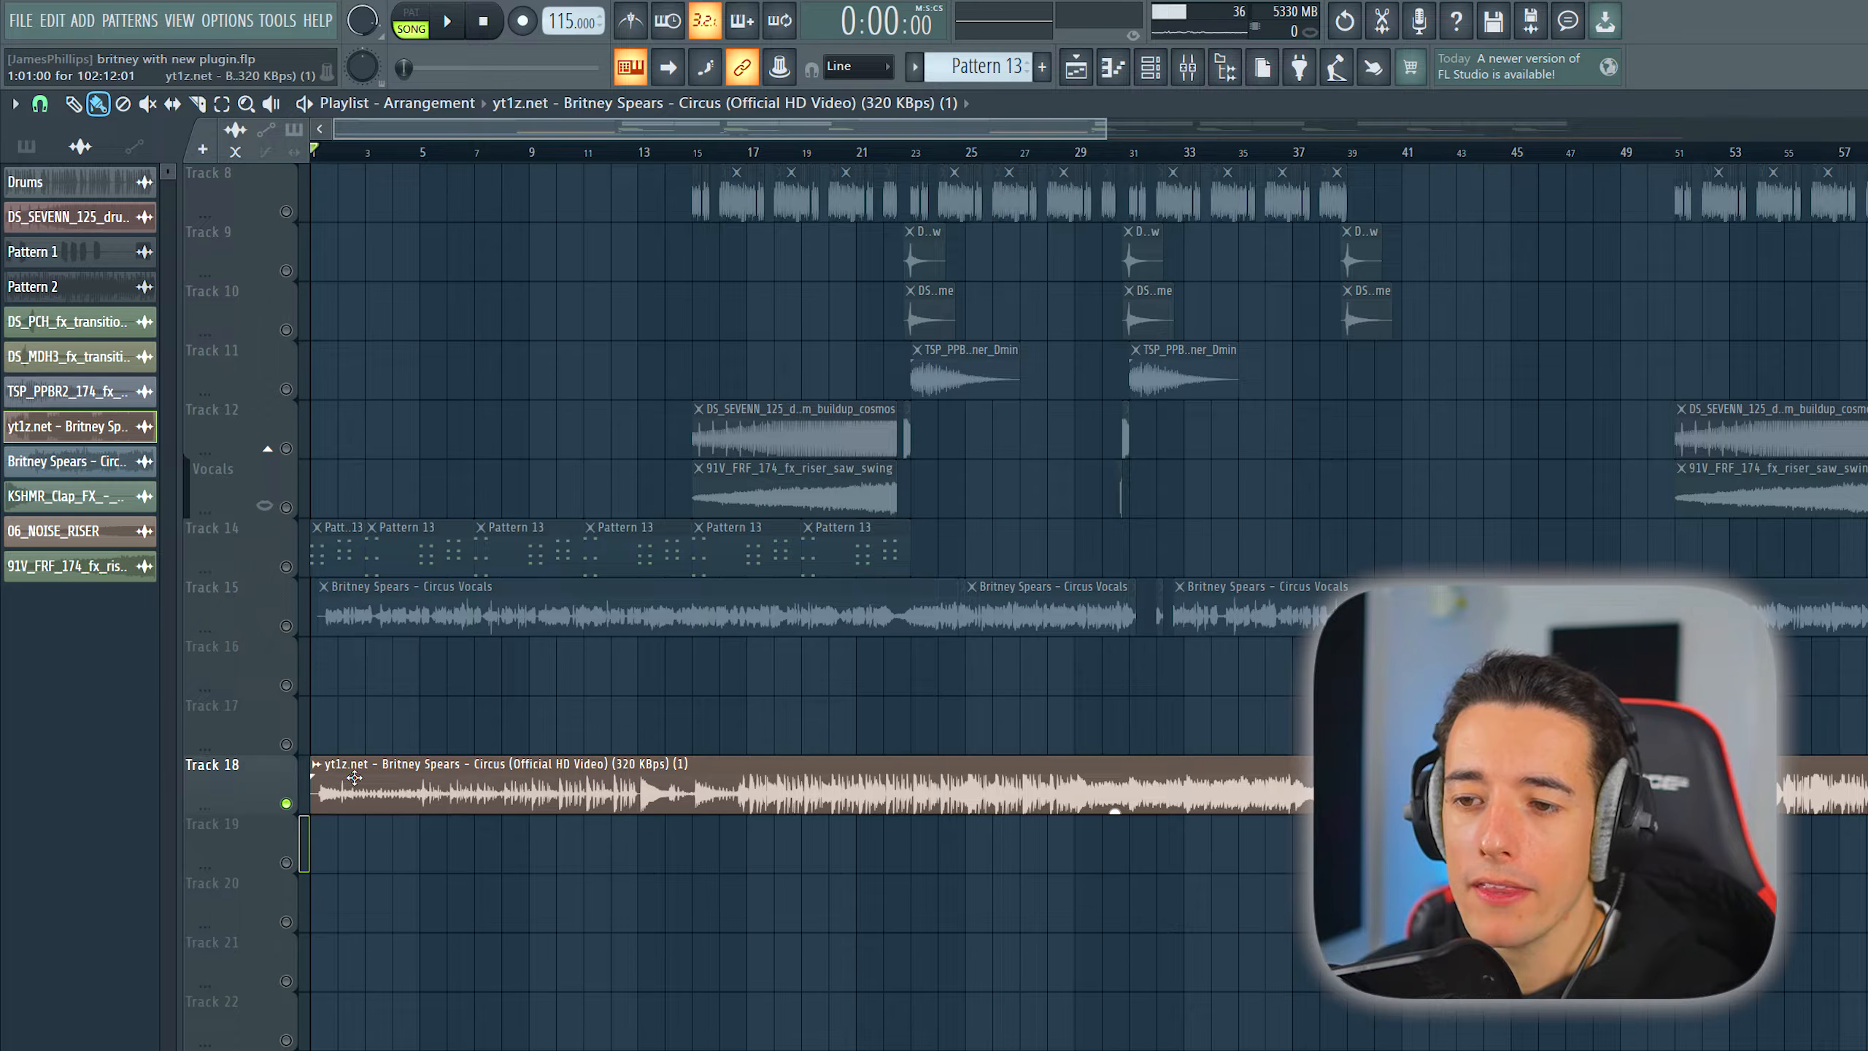
# - Extract only the vocals stem from the Britney Spears - Circus sample on Track 18, with the source track muted when done
pyautogui.click(317, 767)
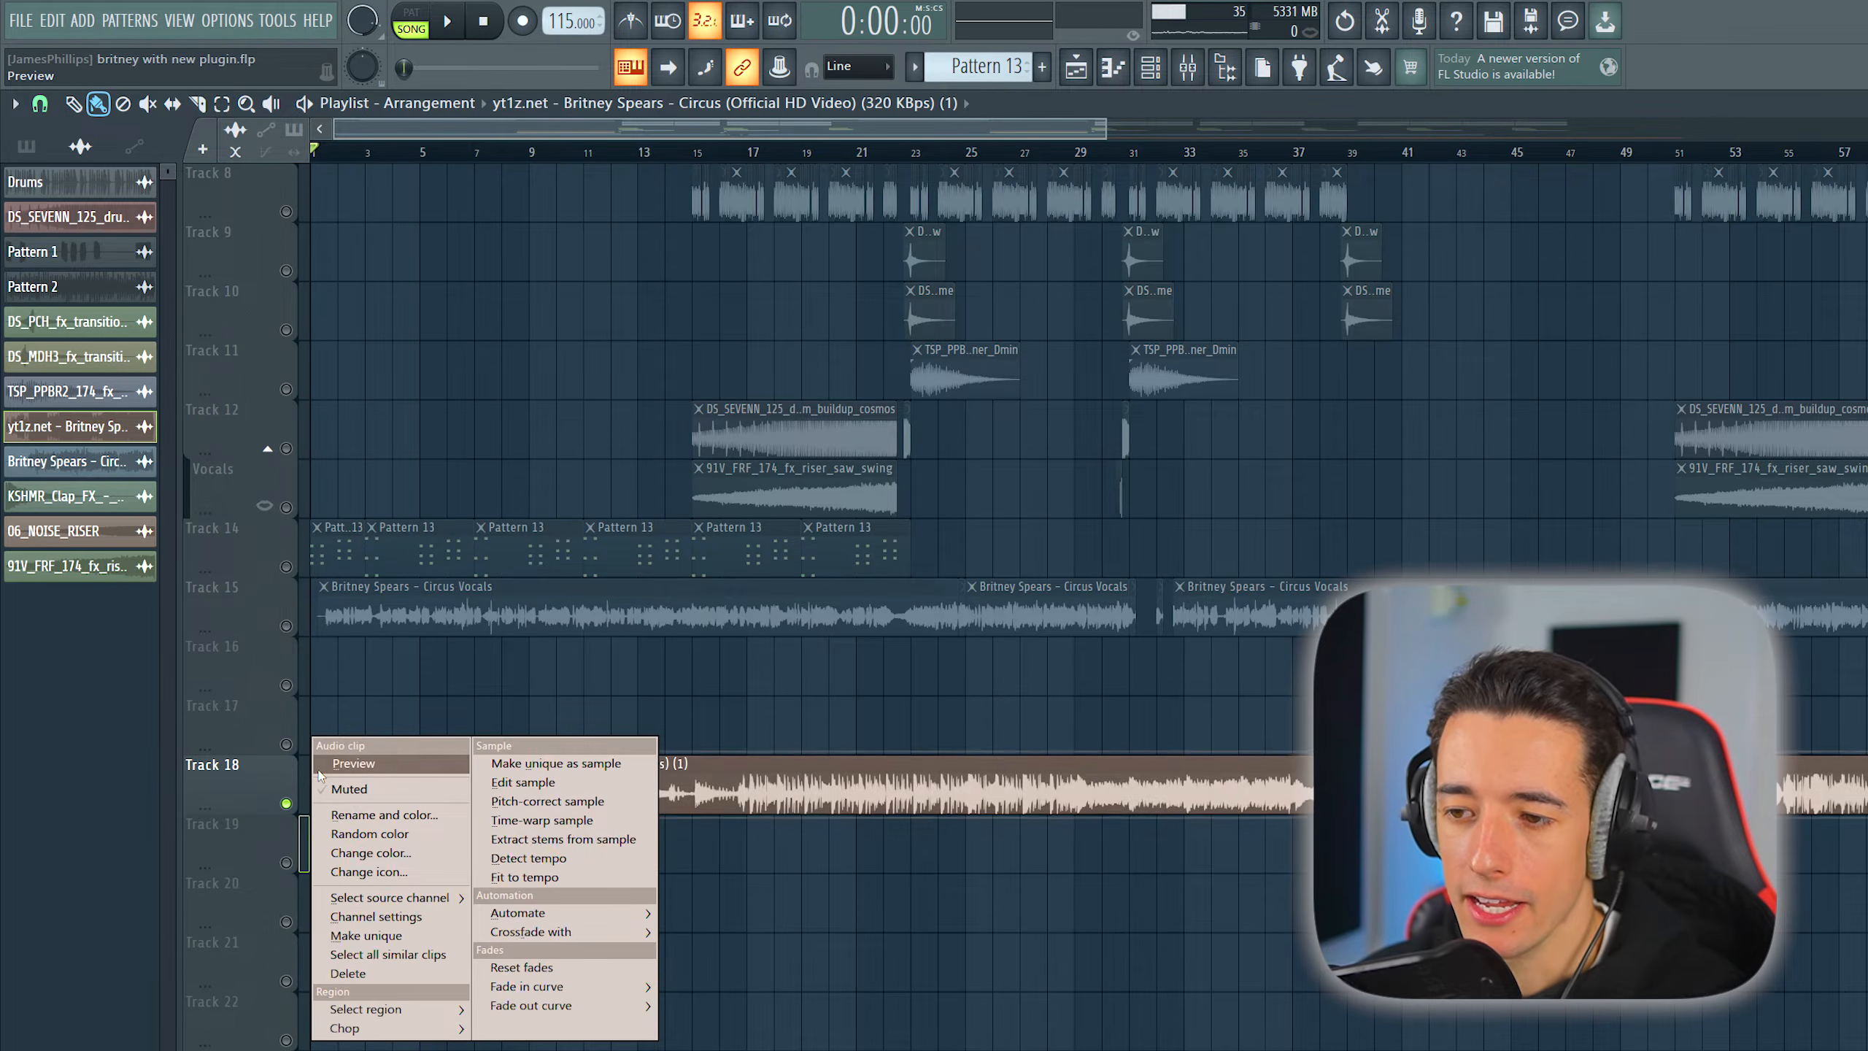
pyautogui.click(536, 845)
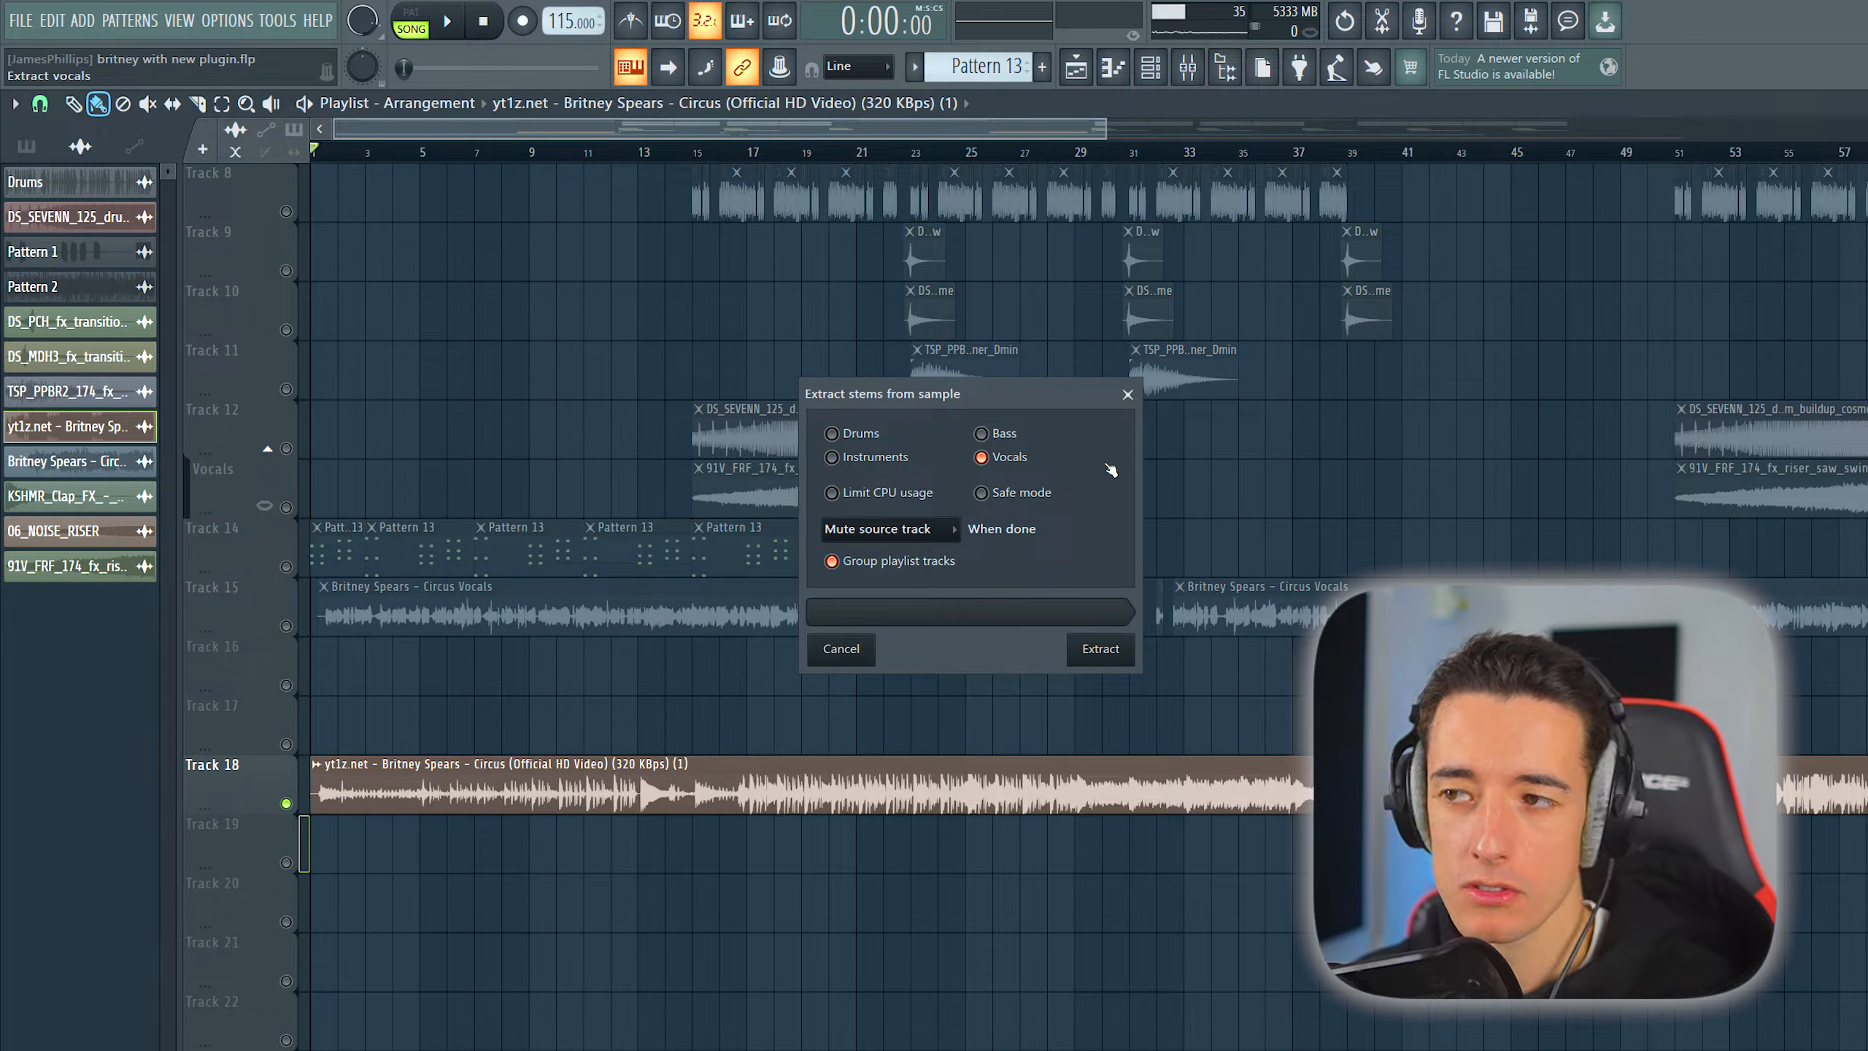
pyautogui.click(1102, 650)
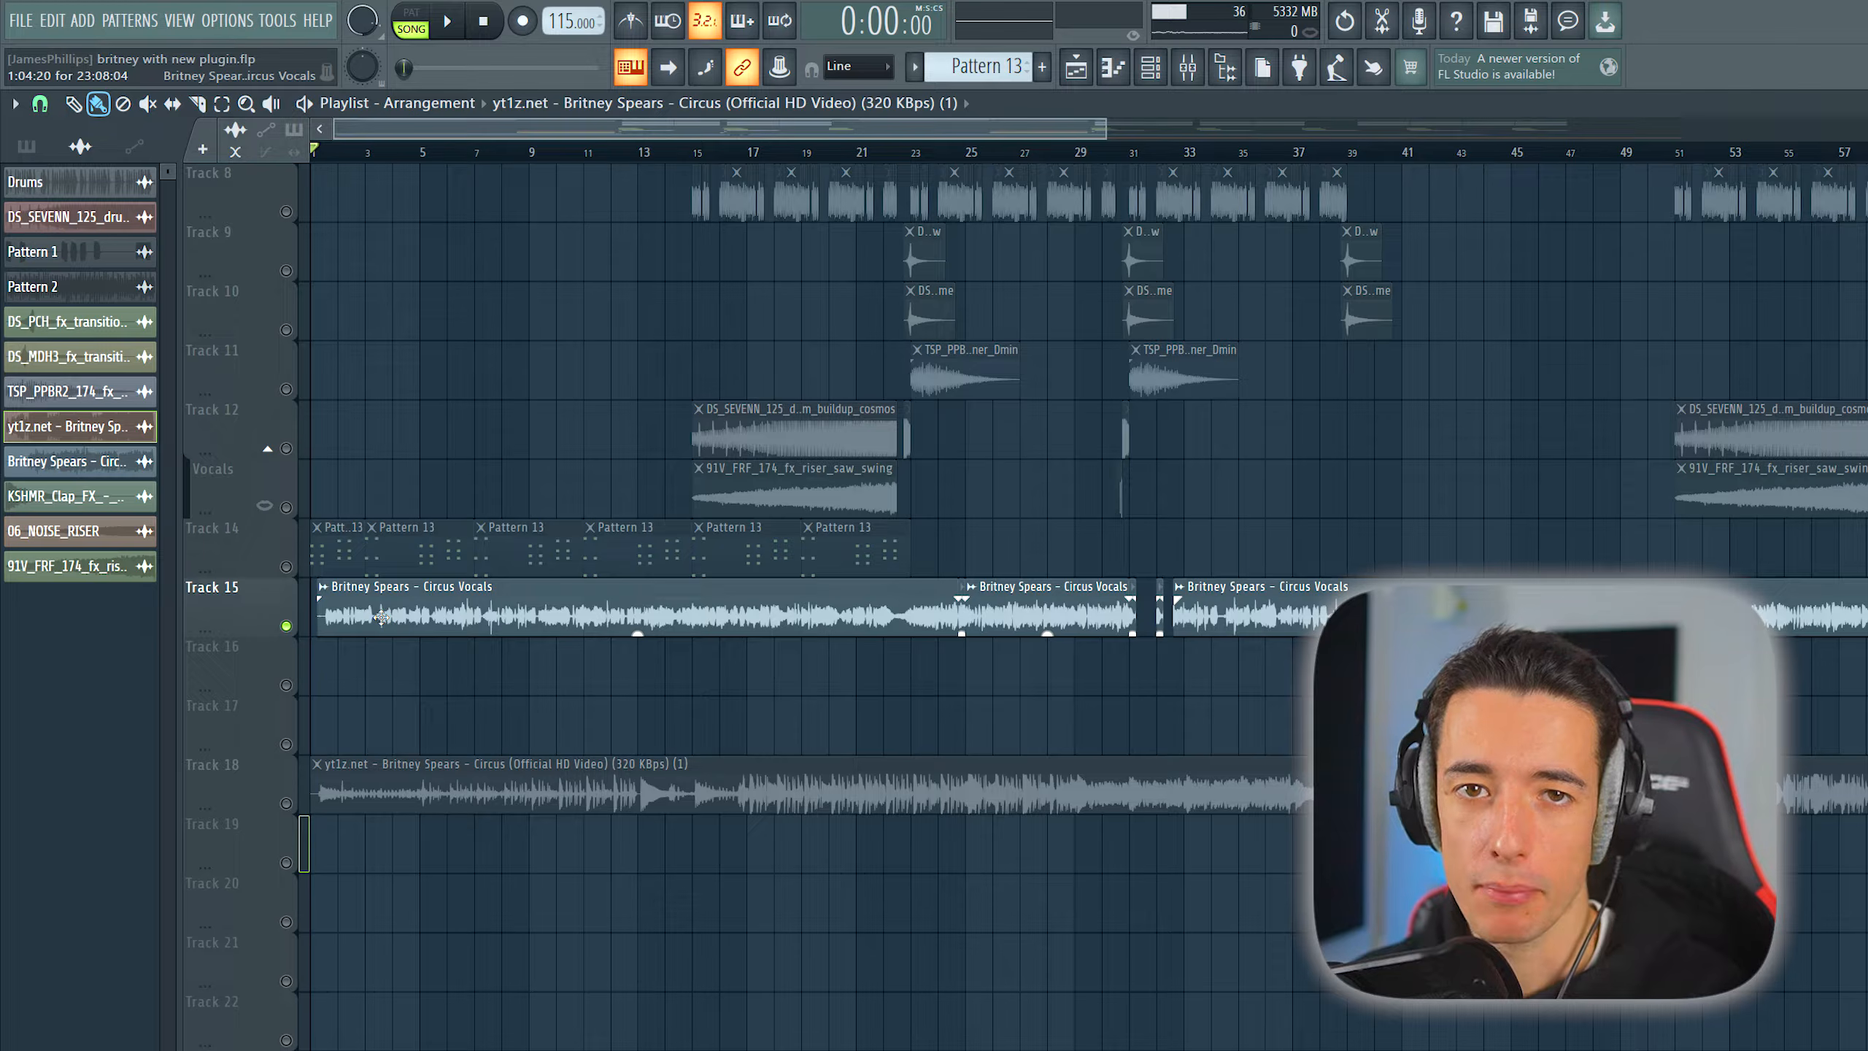
# - Listen to the soloed Circus vocals on Track 15 from the start of the arrangement
pyautogui.press('space')
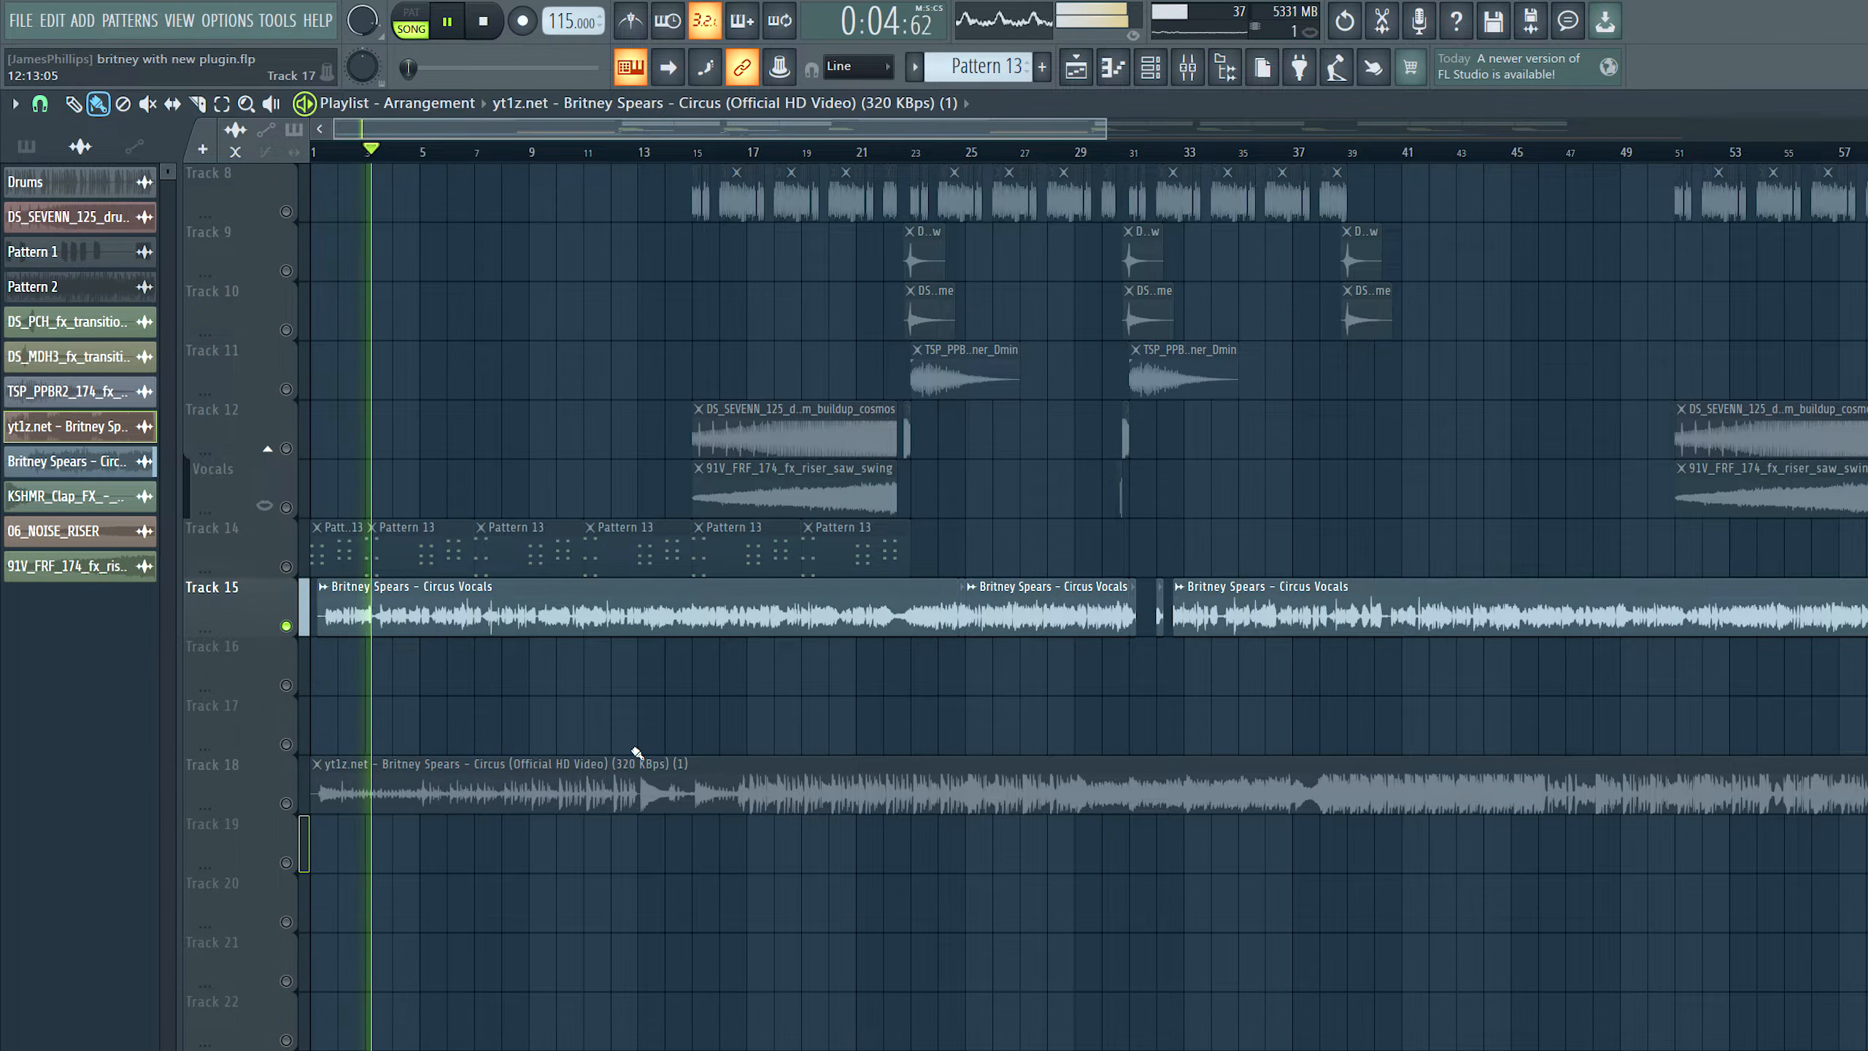
pyautogui.press('space')
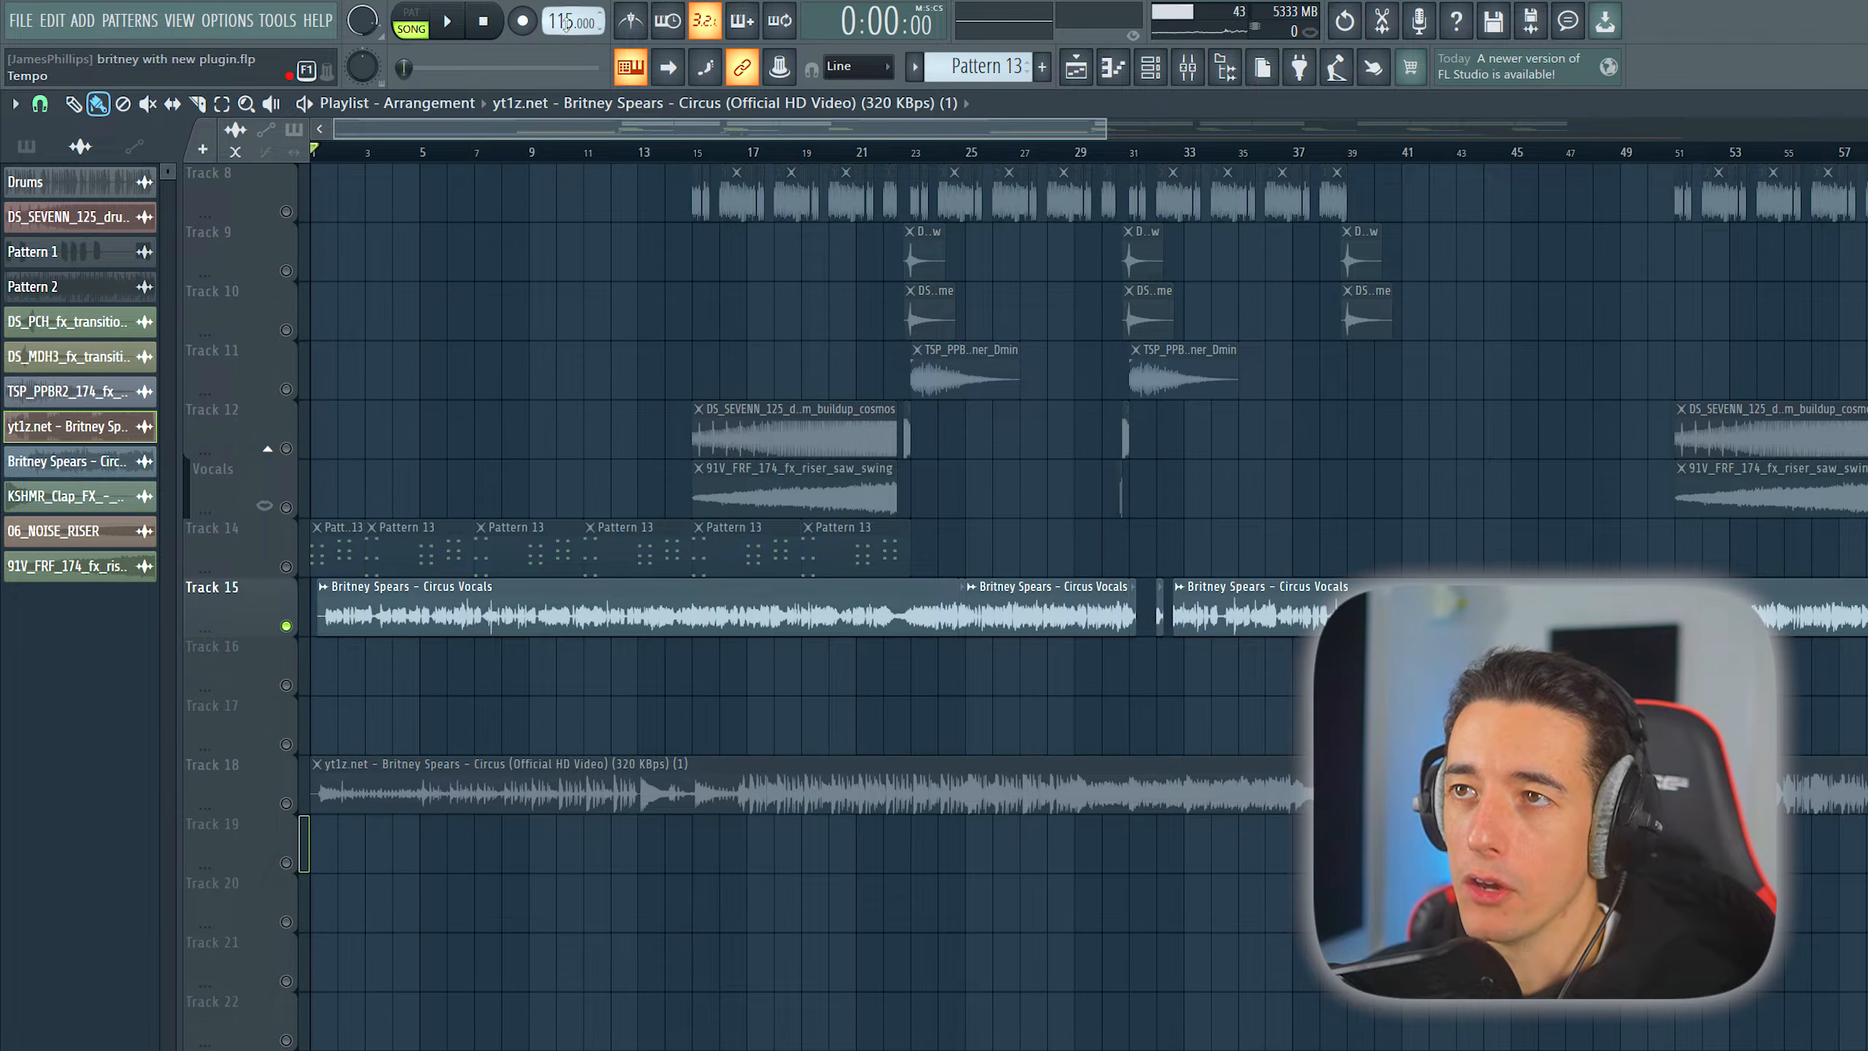
# - Set the time-stretching mode of the Britney Spears - Circus Vocals clip to Stretch
pyautogui.moveTo(566, 21); pyautogui.dragTo(566, 22)
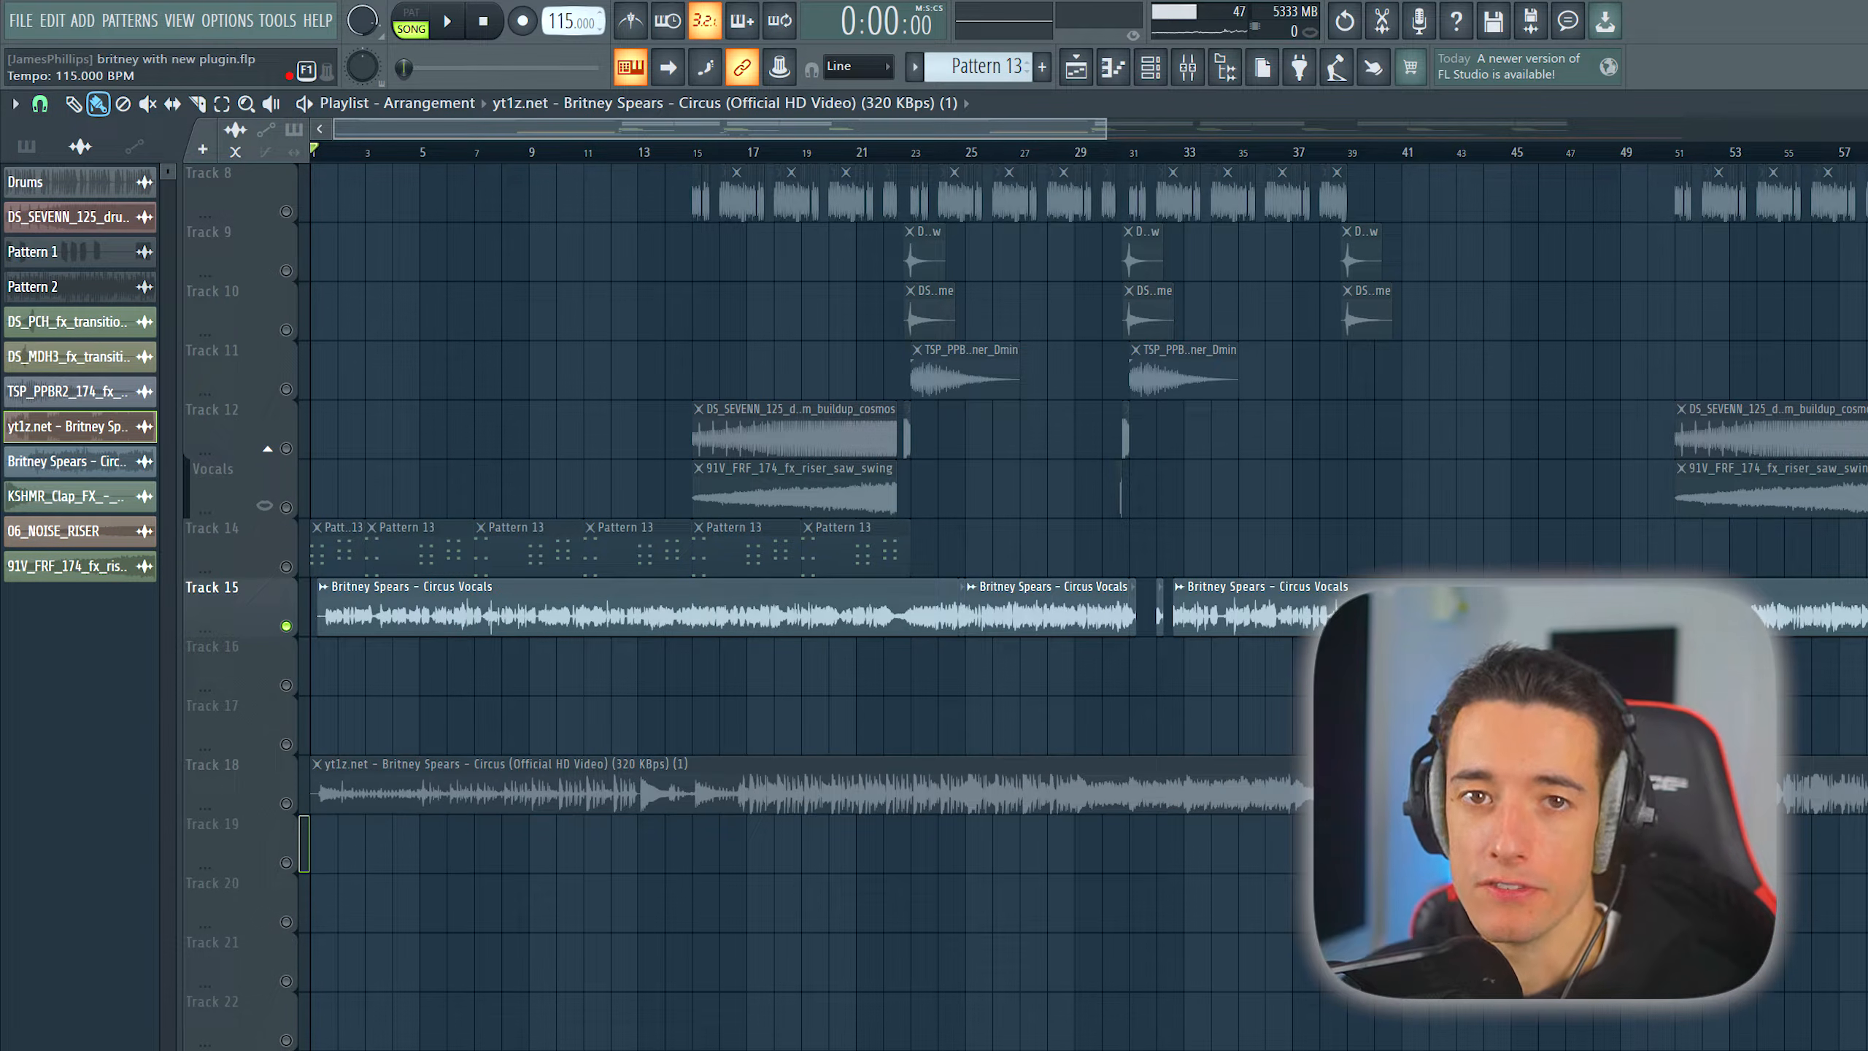
pyautogui.click(622, 596)
pyautogui.doubleClick(623, 596)
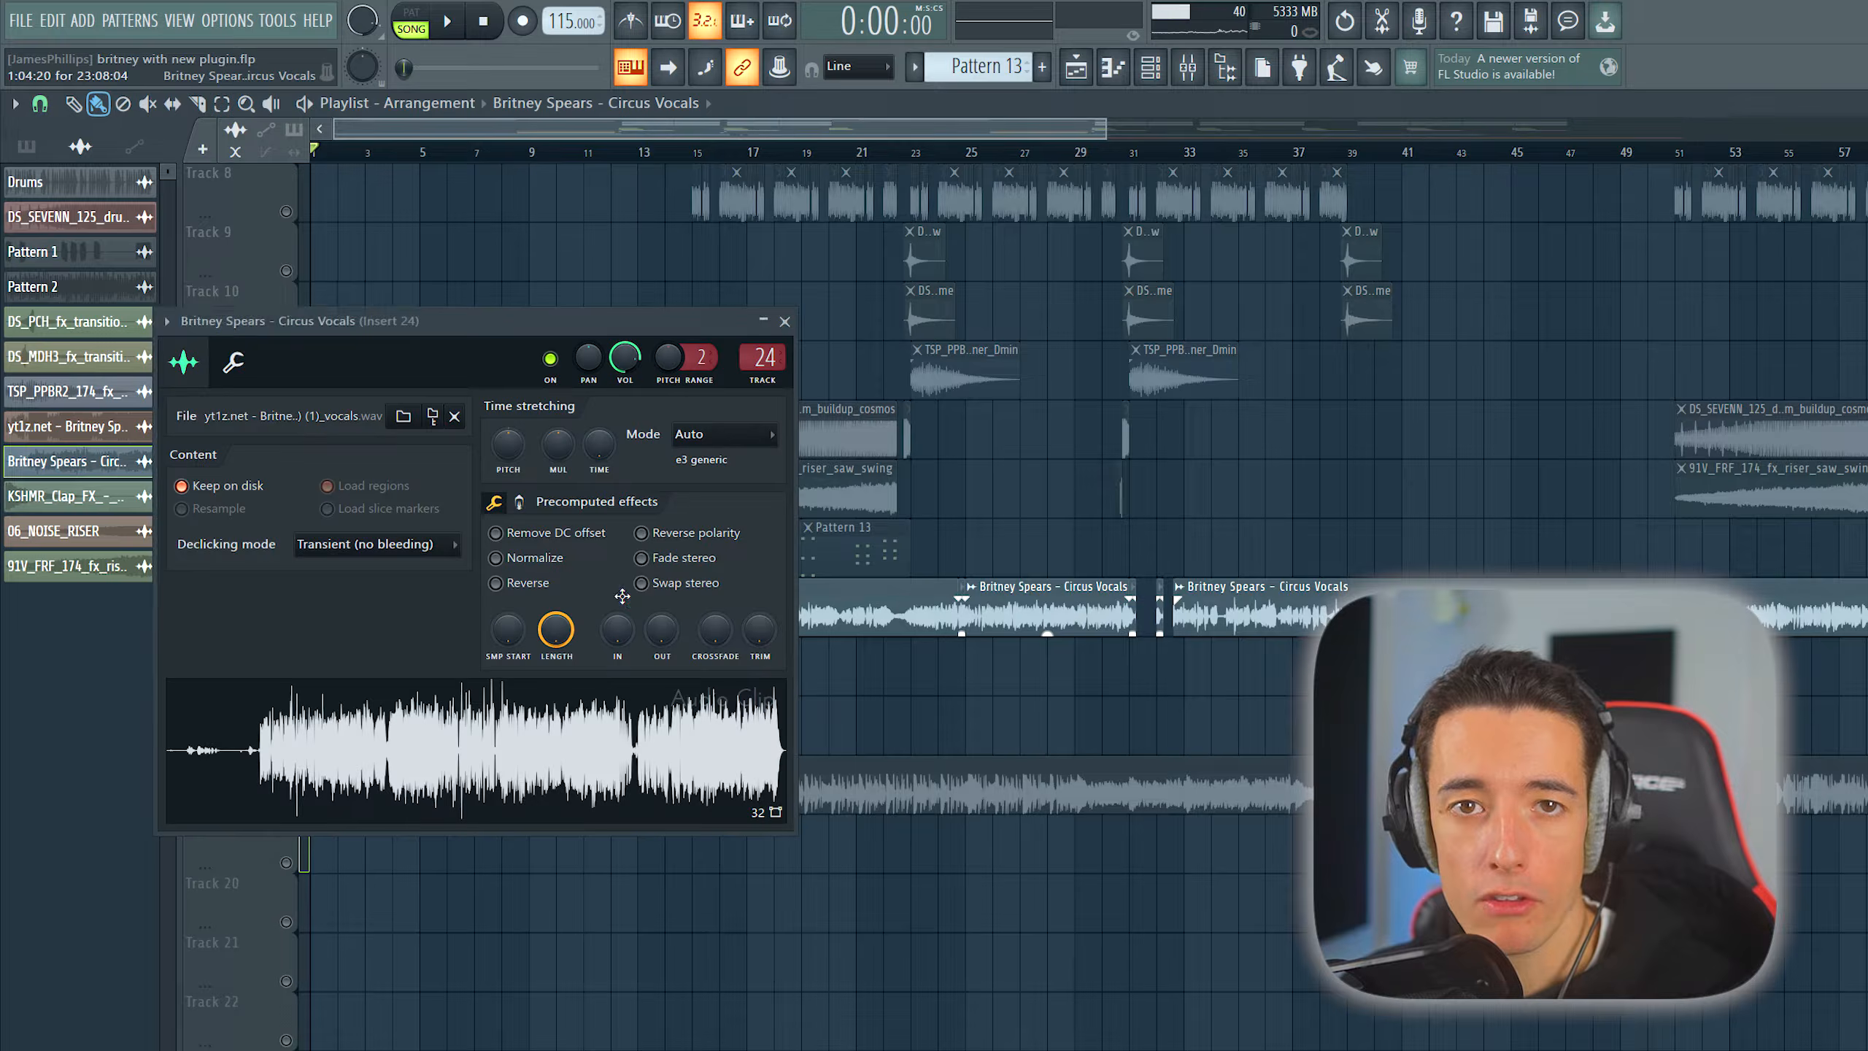
pyautogui.click(770, 436)
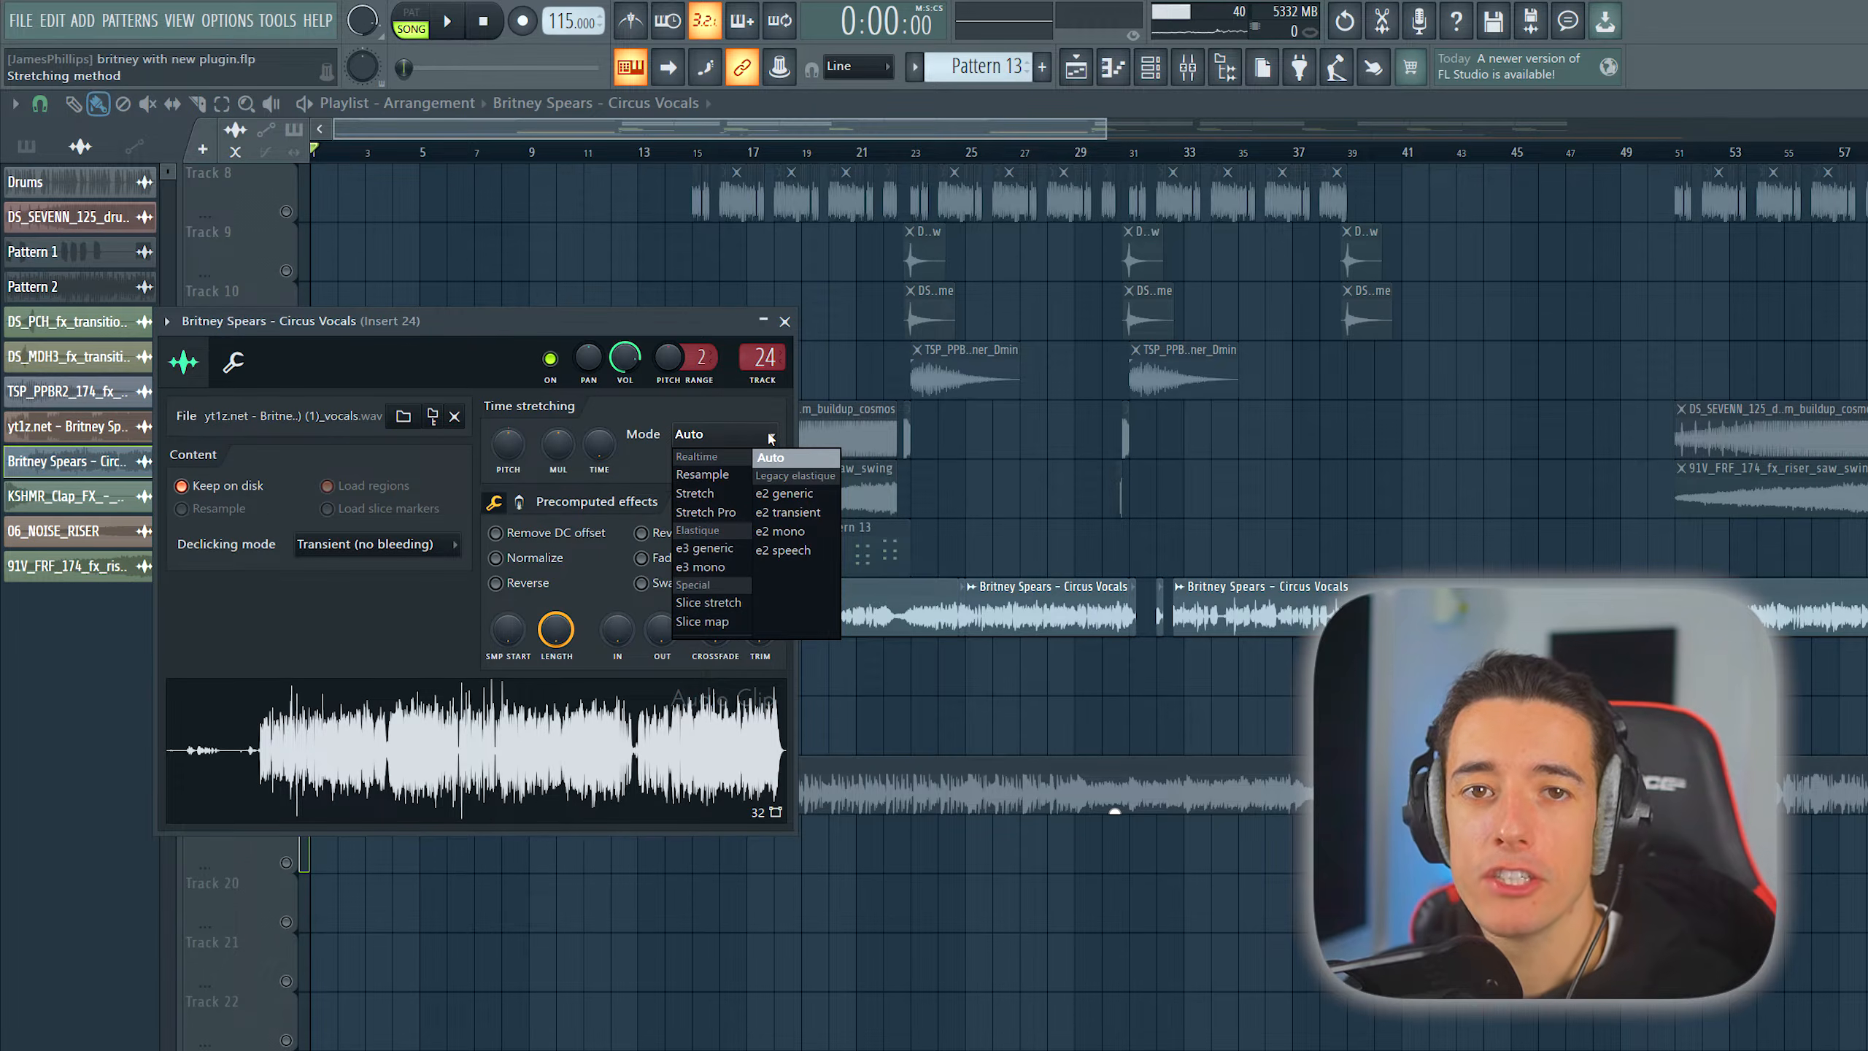
pyautogui.click(704, 493)
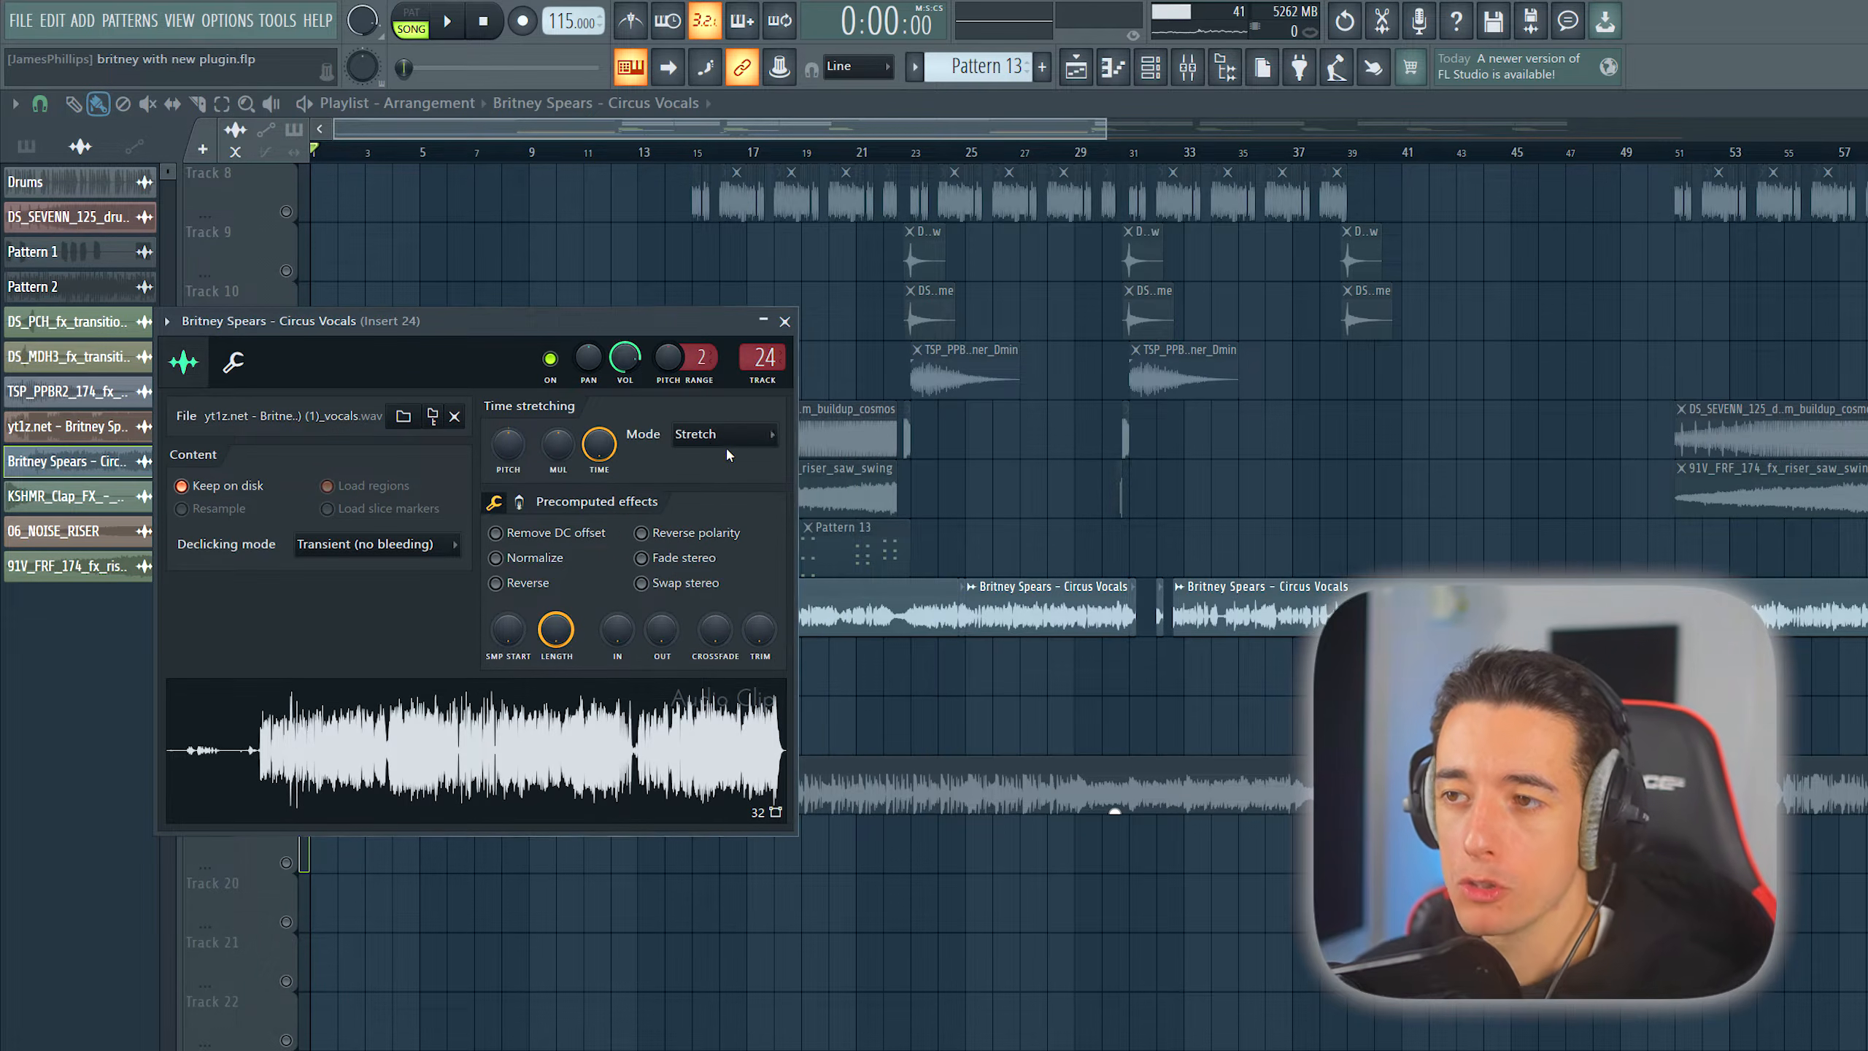
pyautogui.click(785, 321)
# - Try the project tempo at 108 BPM and restore it to 115 BPM
pyautogui.moveTo(562, 22); pyautogui.dragTo(562, 49)
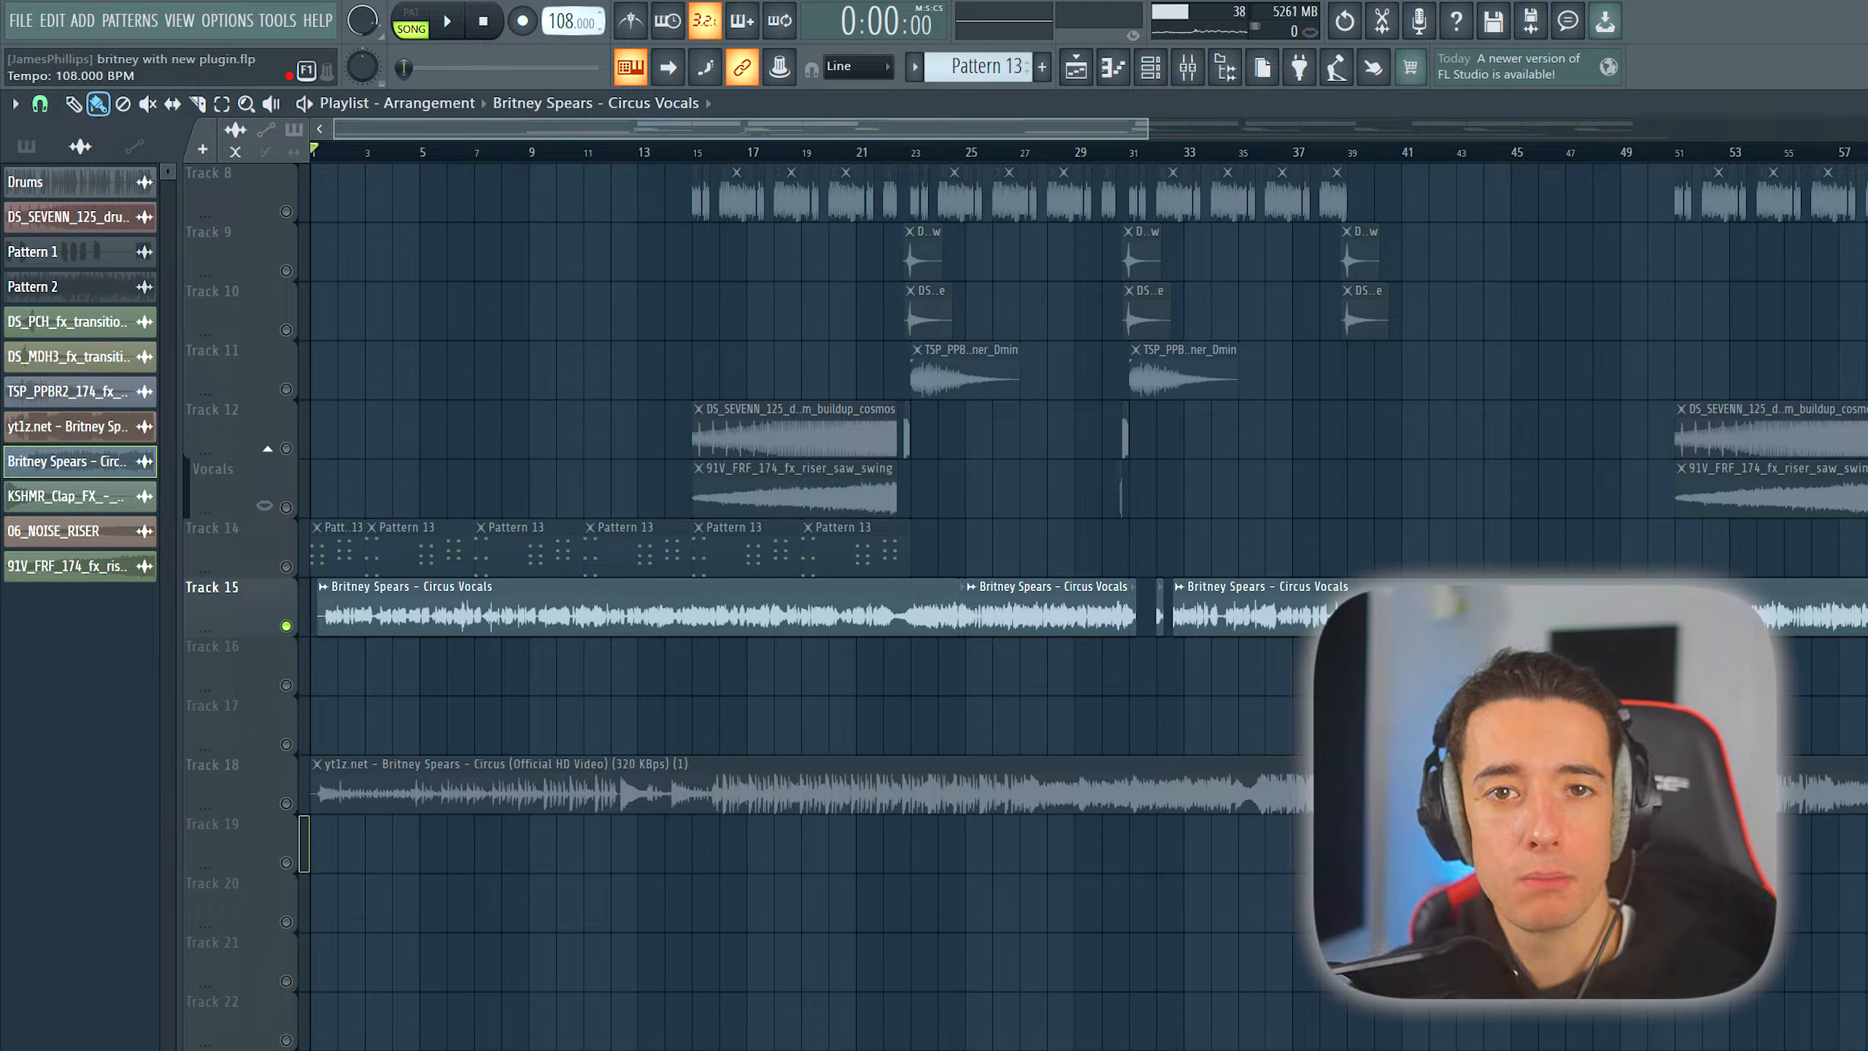
pyautogui.moveTo(562, 49); pyautogui.dragTo(562, 66)
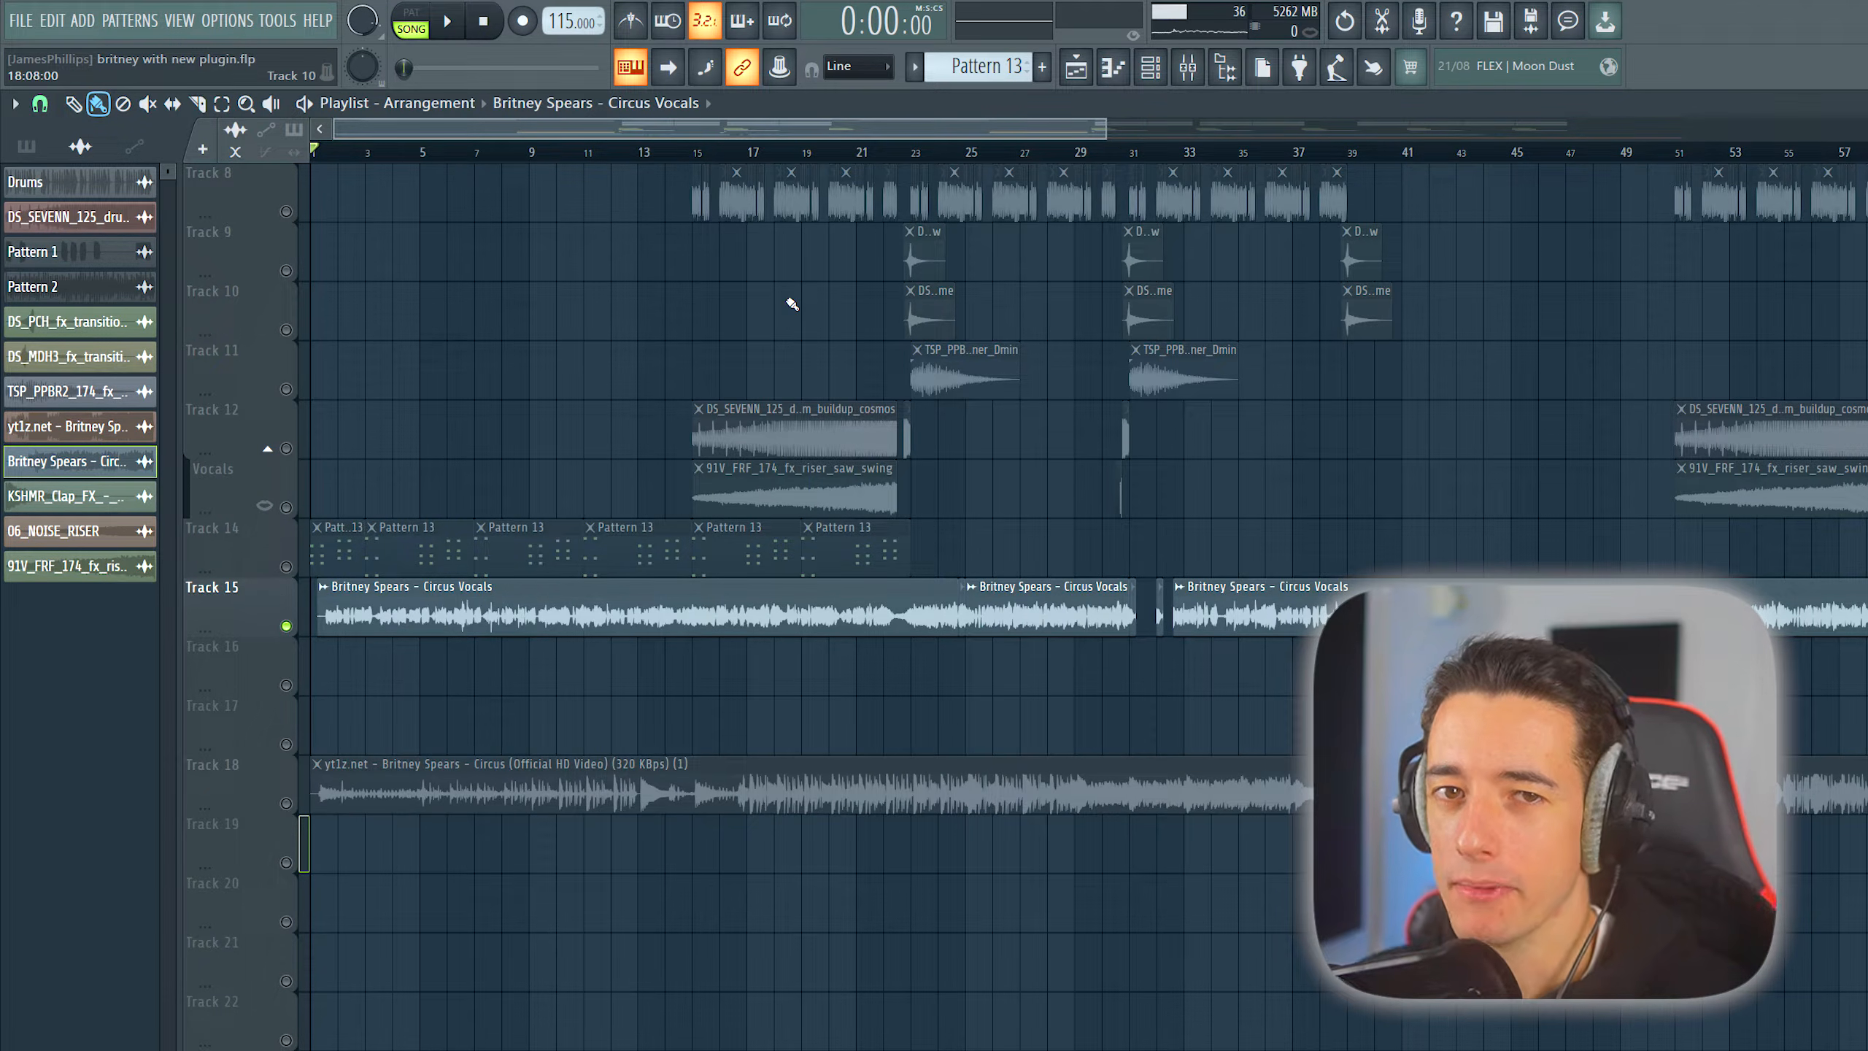
# - Turn on the metronome and play the Track 15 vocals against it to check their timing
pyautogui.hotkey('ctrl', 'm')
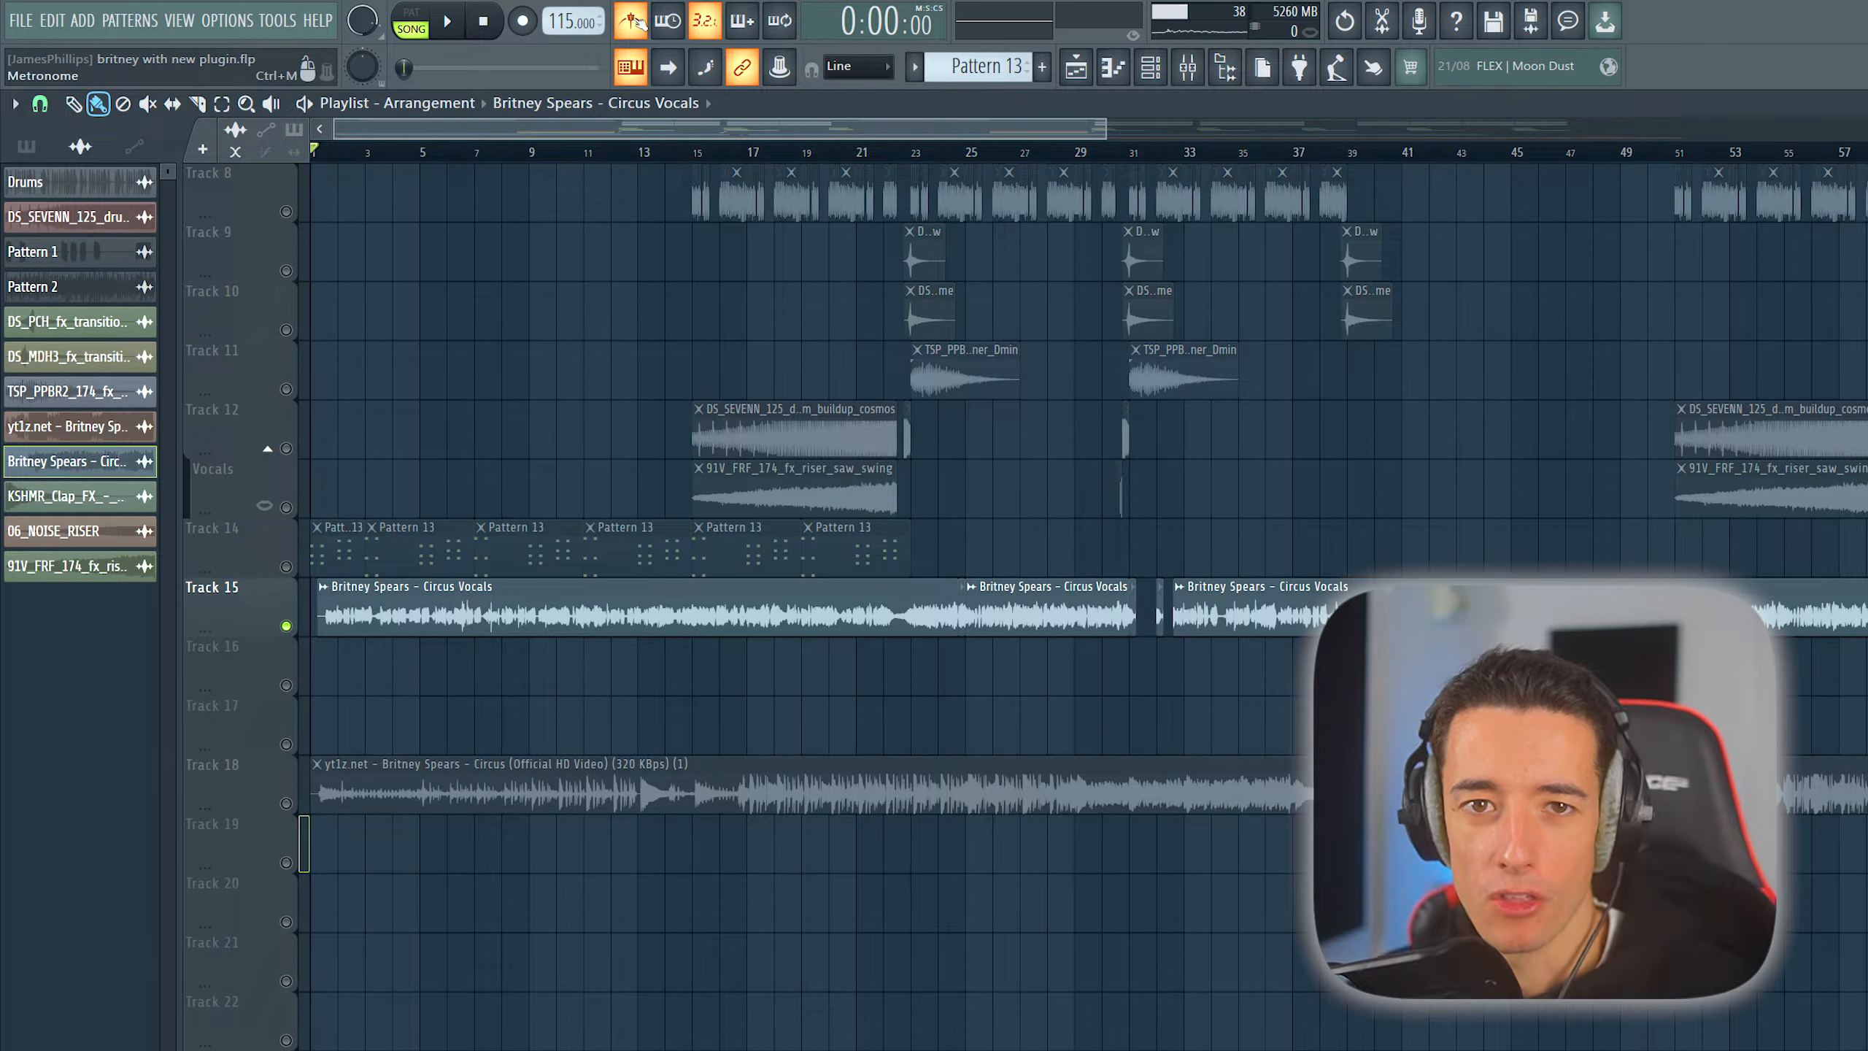
pyautogui.press('space')
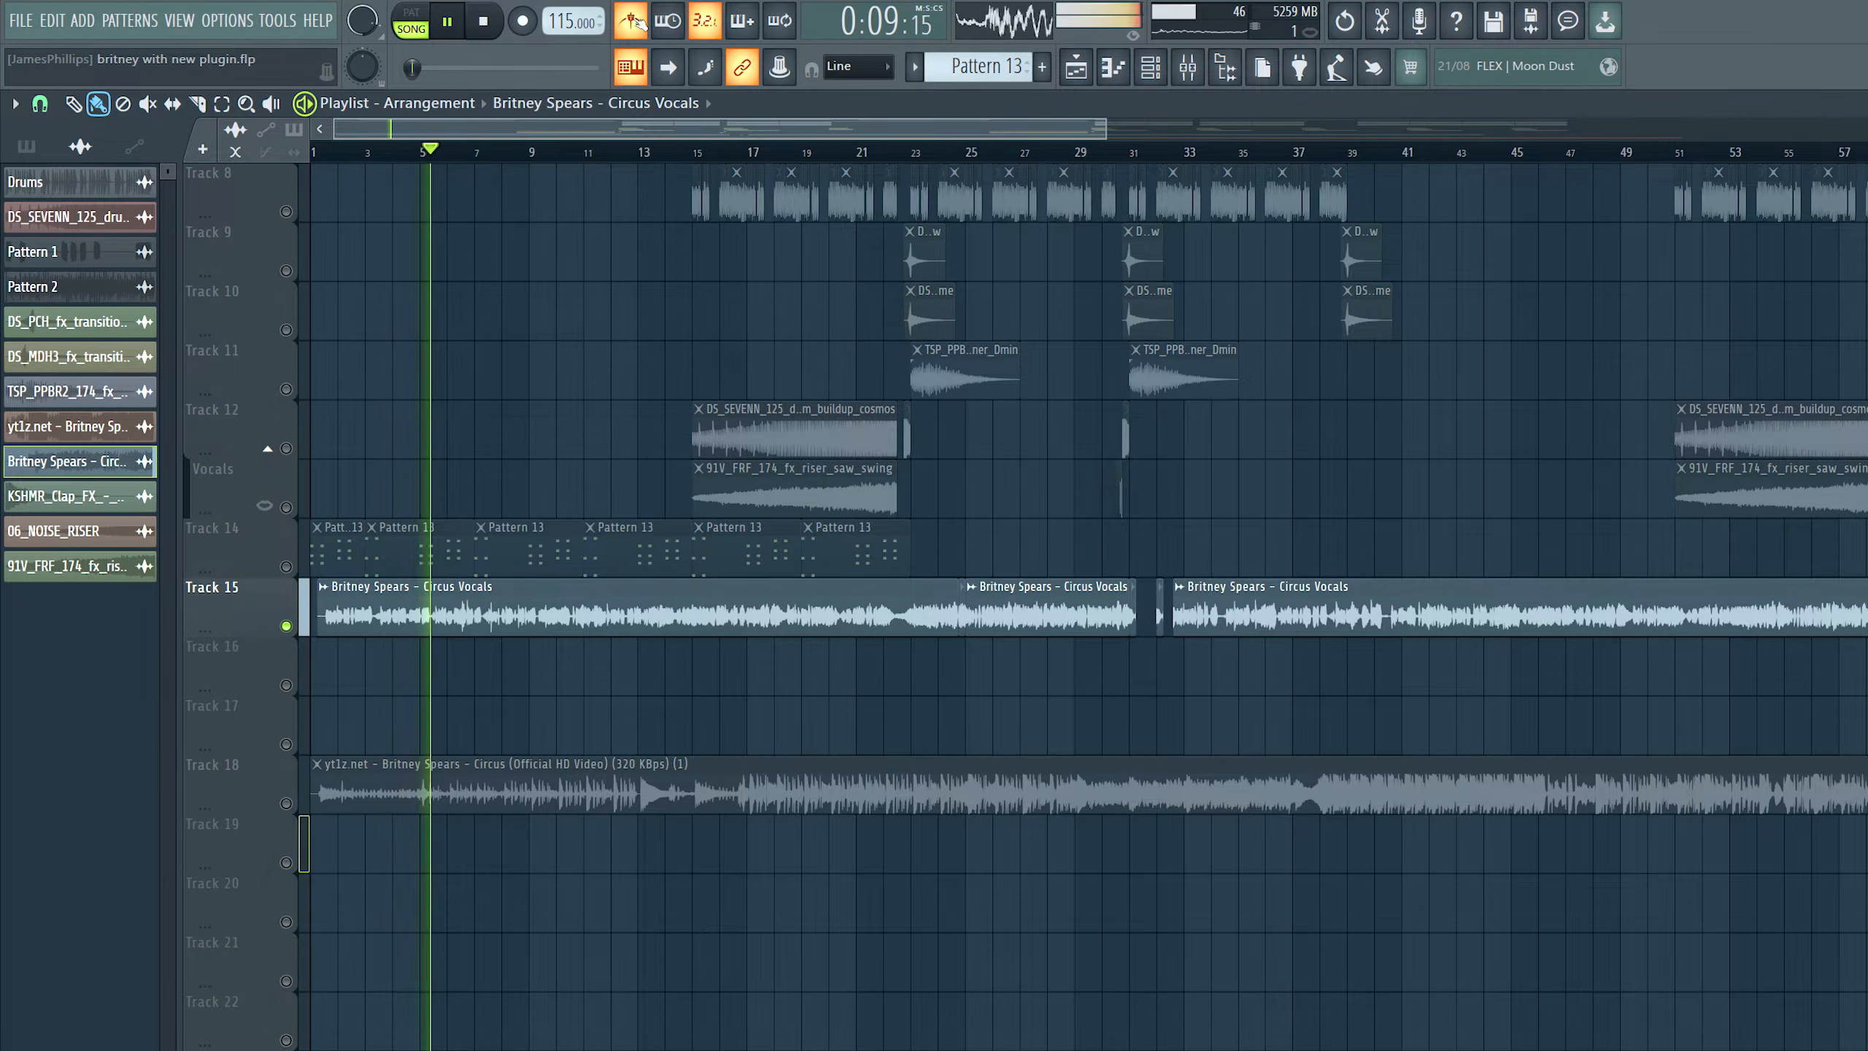
pyautogui.press('space')
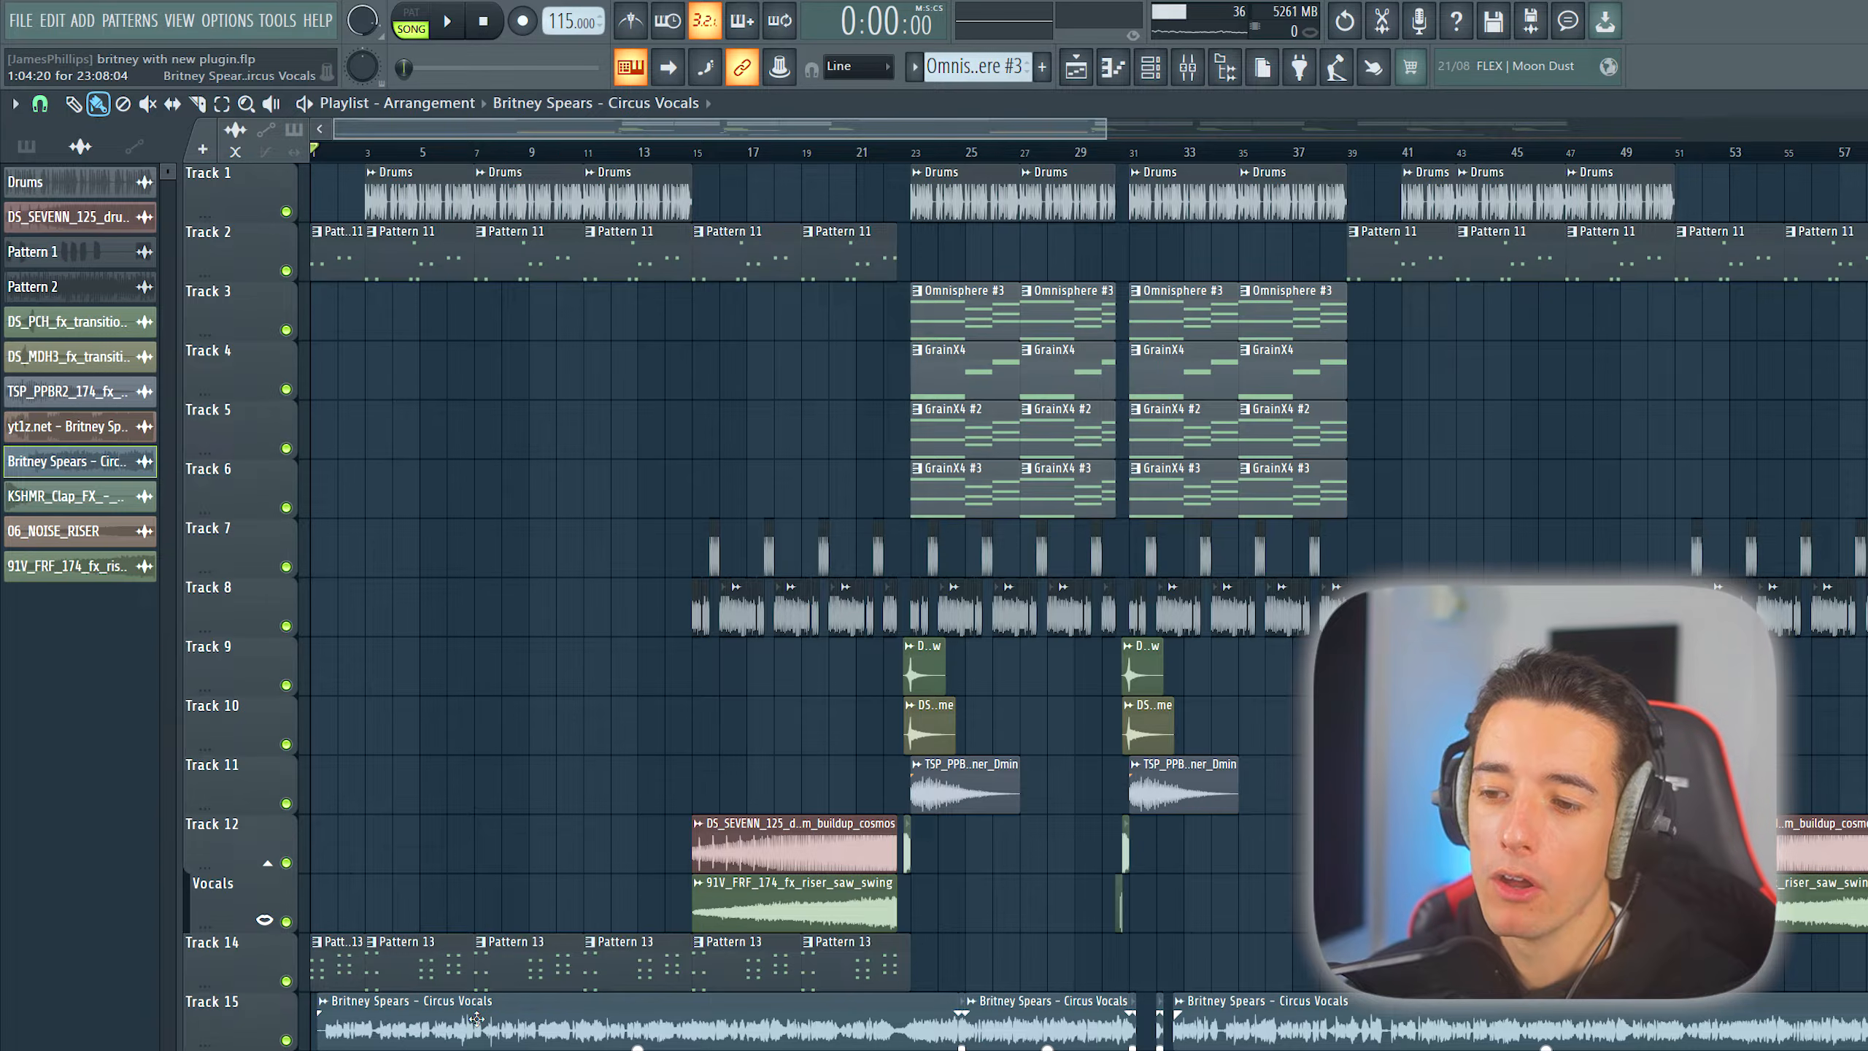
# - Set the piano roll's scale highlighting to Minor Natural (Aeolian) with F# as the root note
pyautogui.click(74, 460)
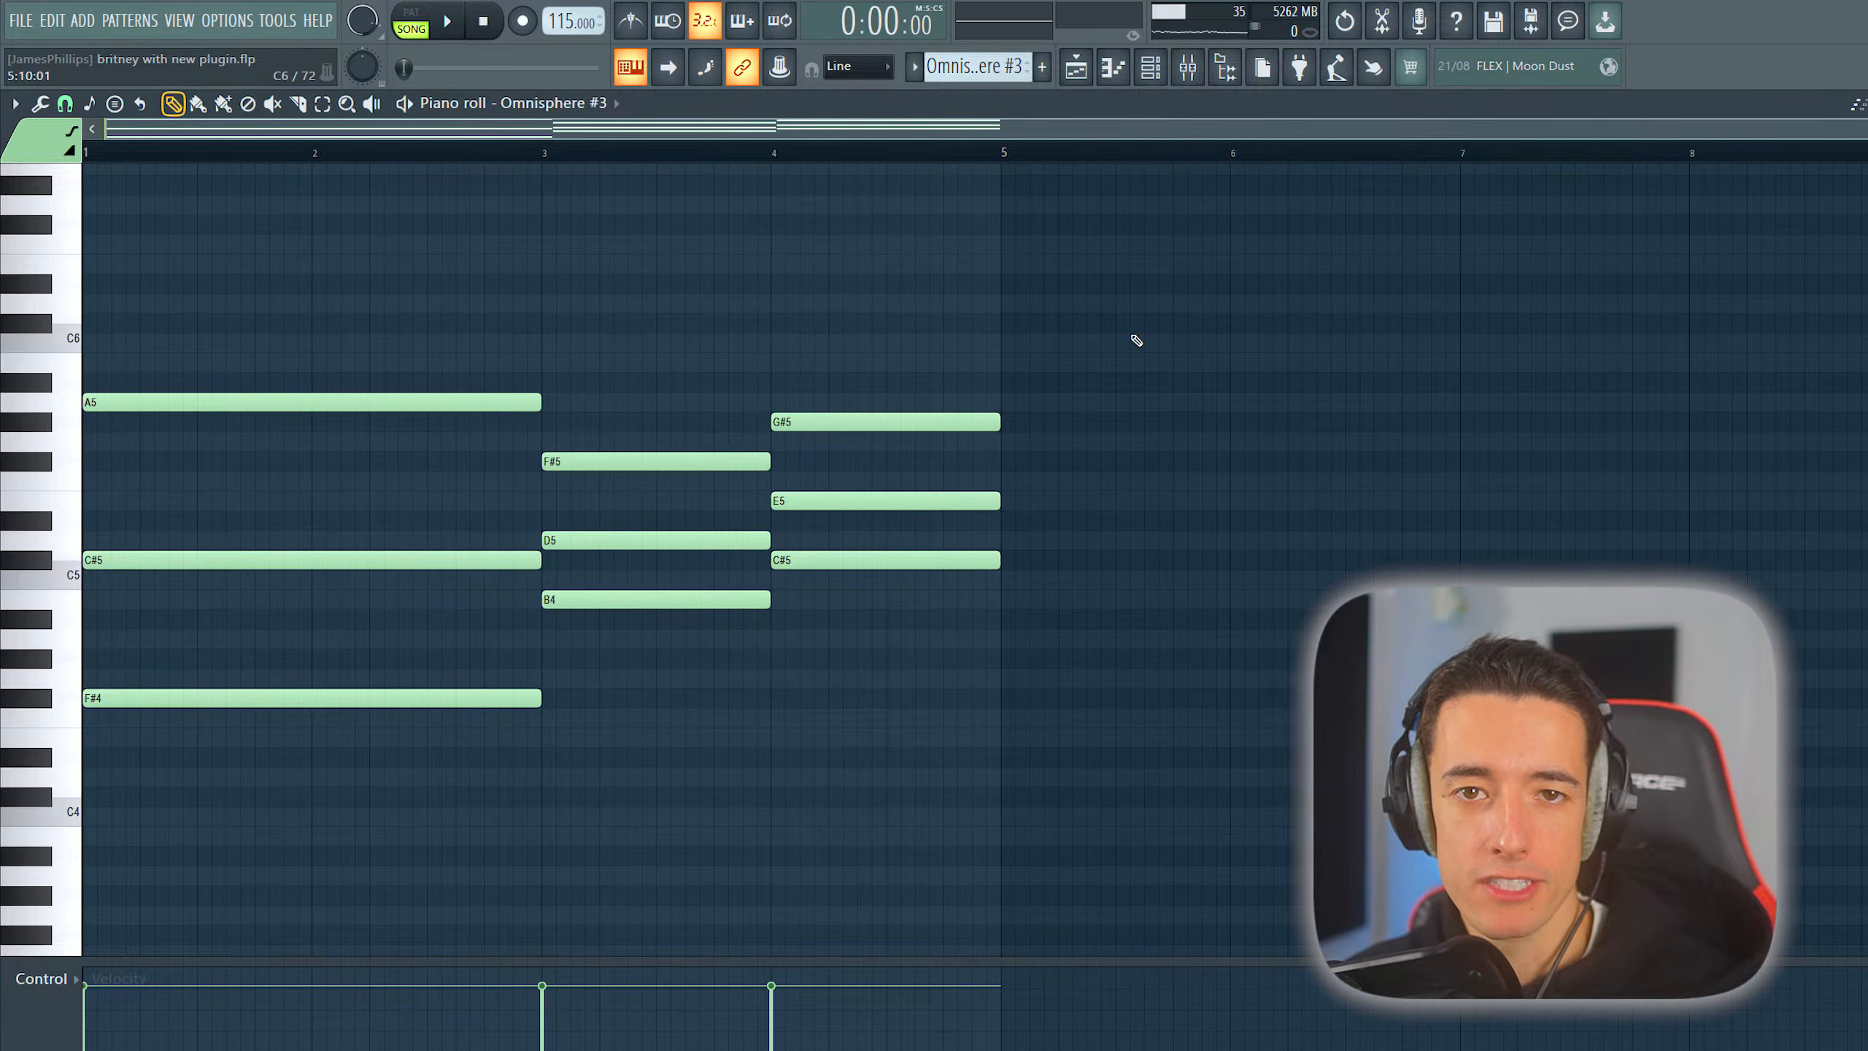
pyautogui.click(15, 104)
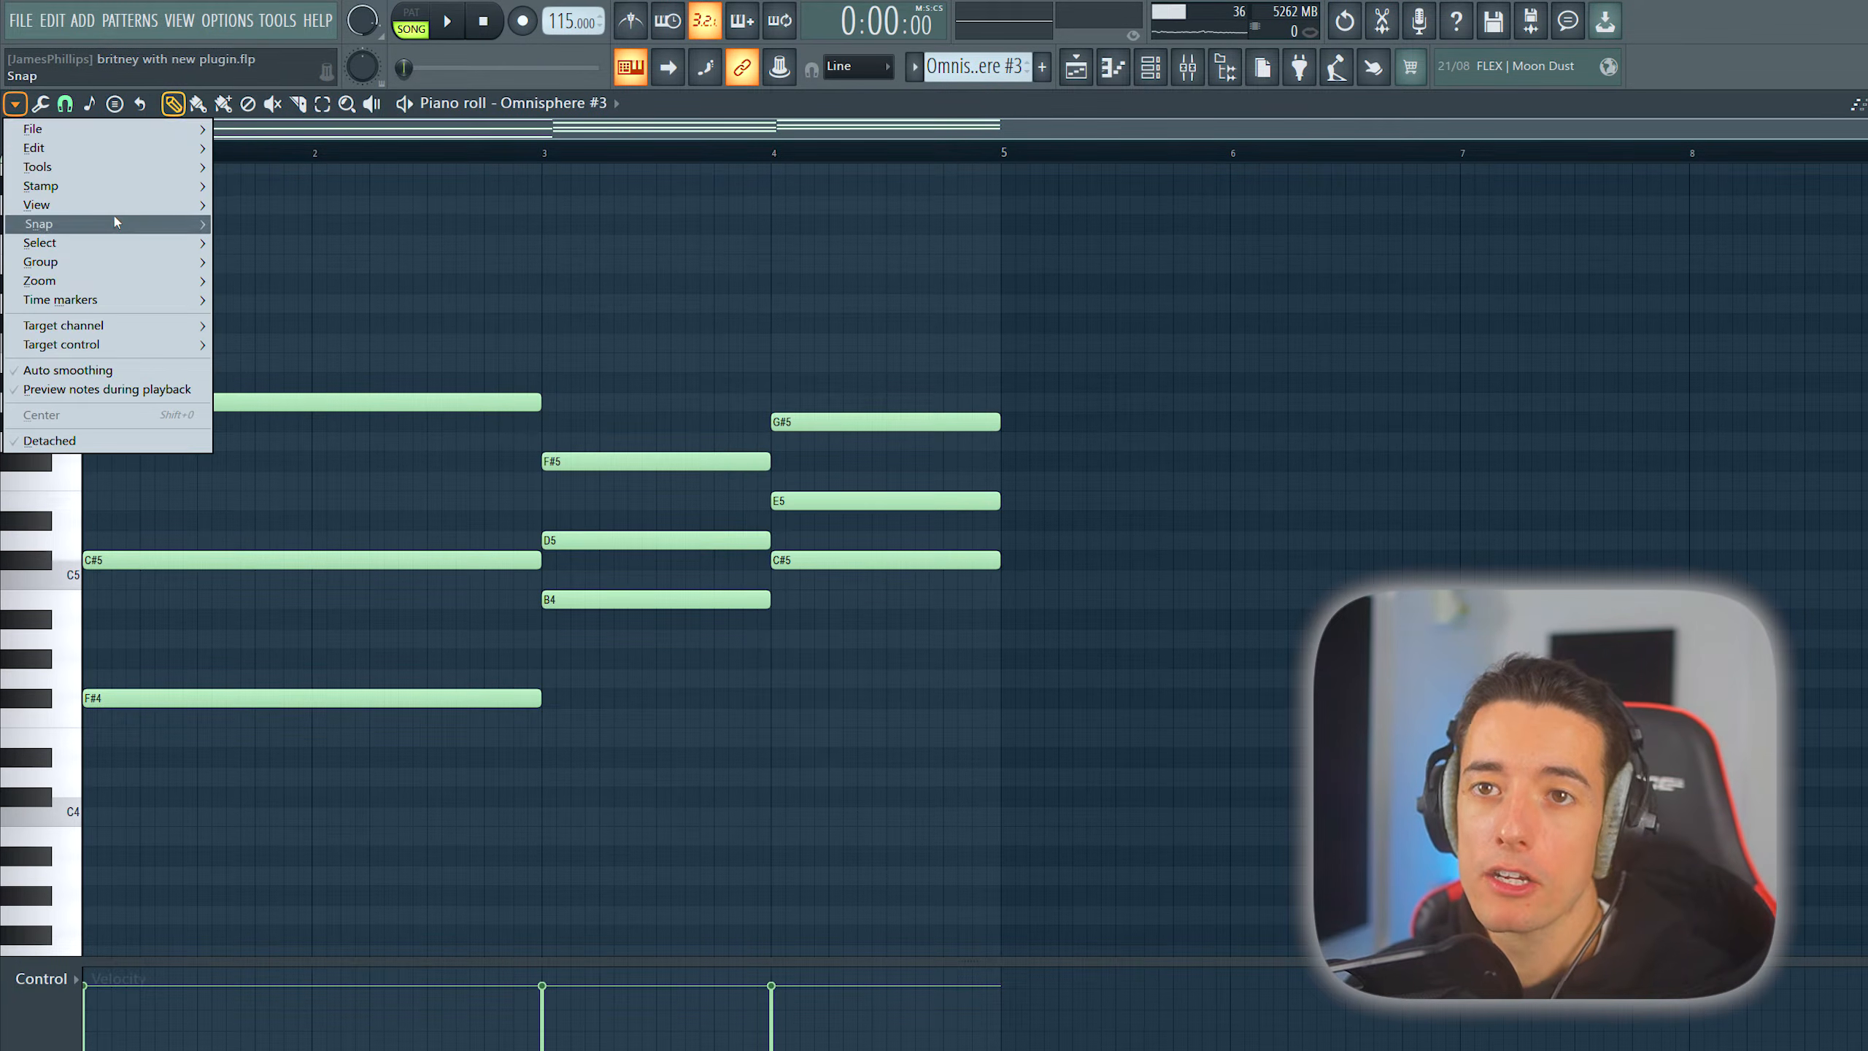
pyautogui.moveTo(112, 209)
pyautogui.moveTo(316, 499)
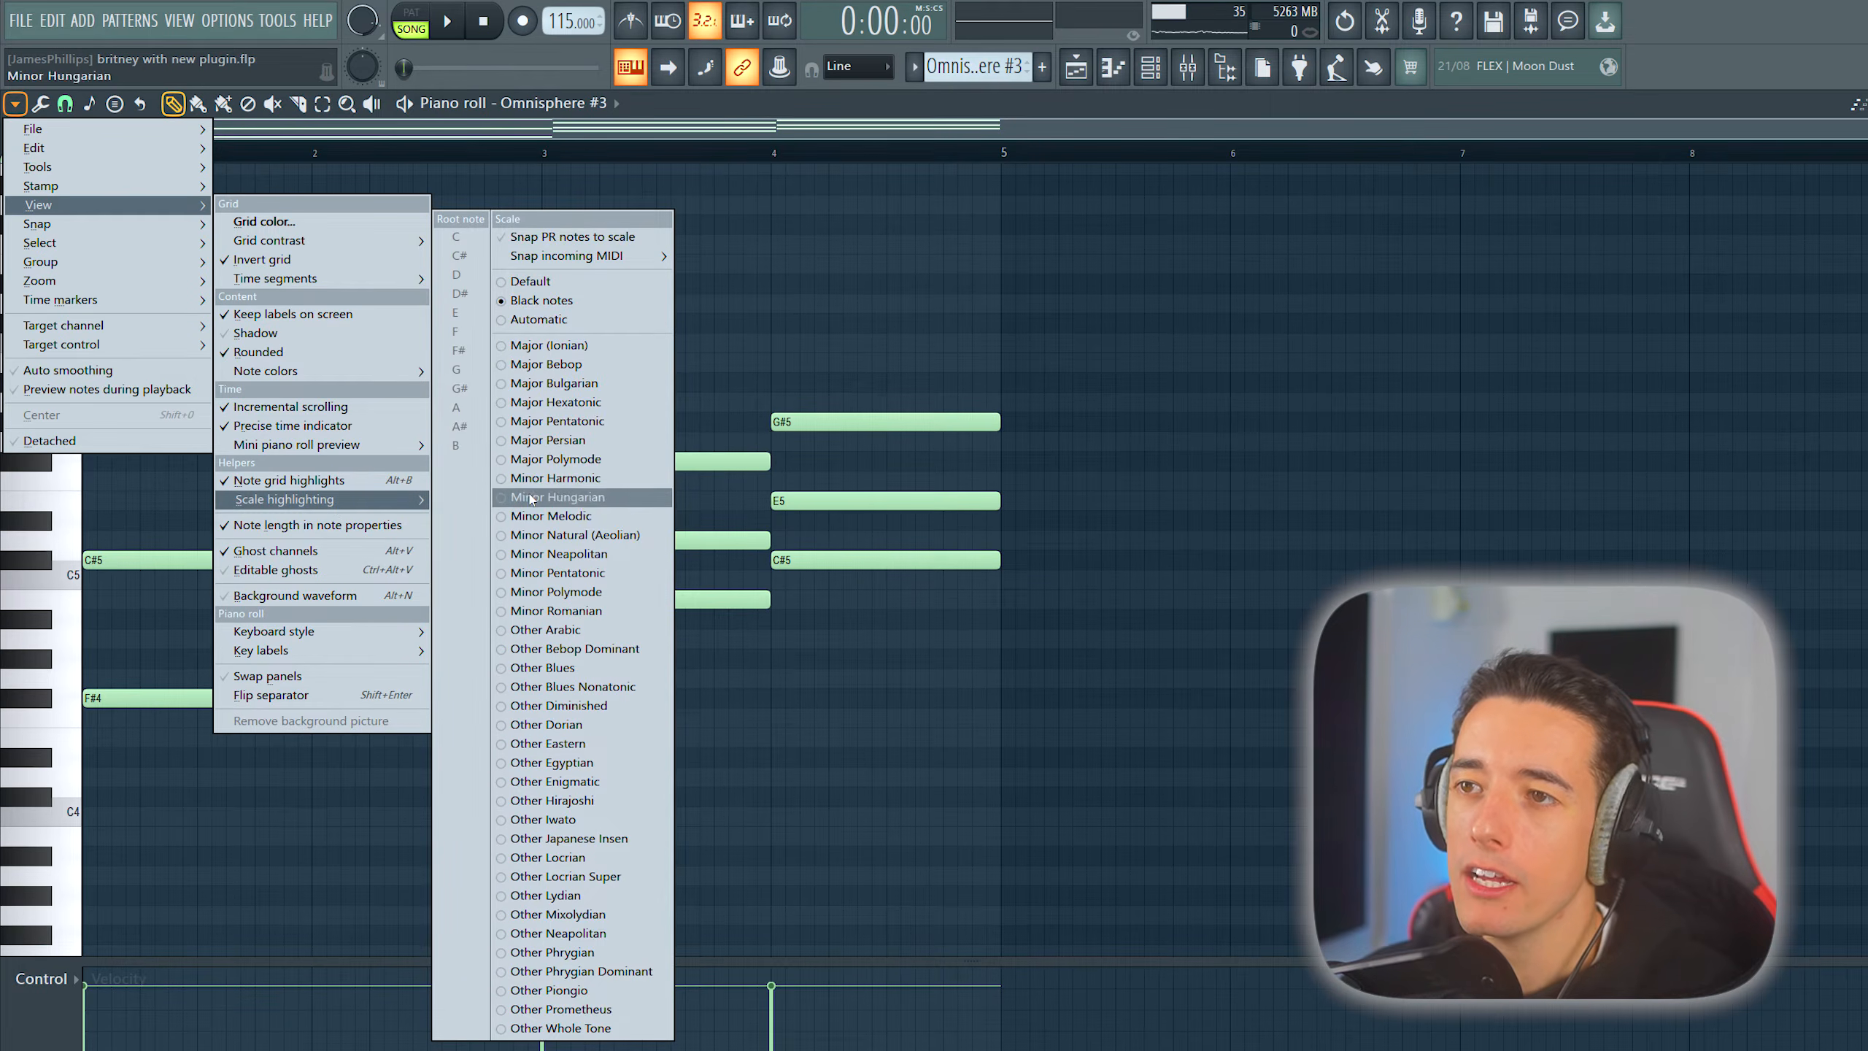
pyautogui.click(617, 537)
pyautogui.click(465, 351)
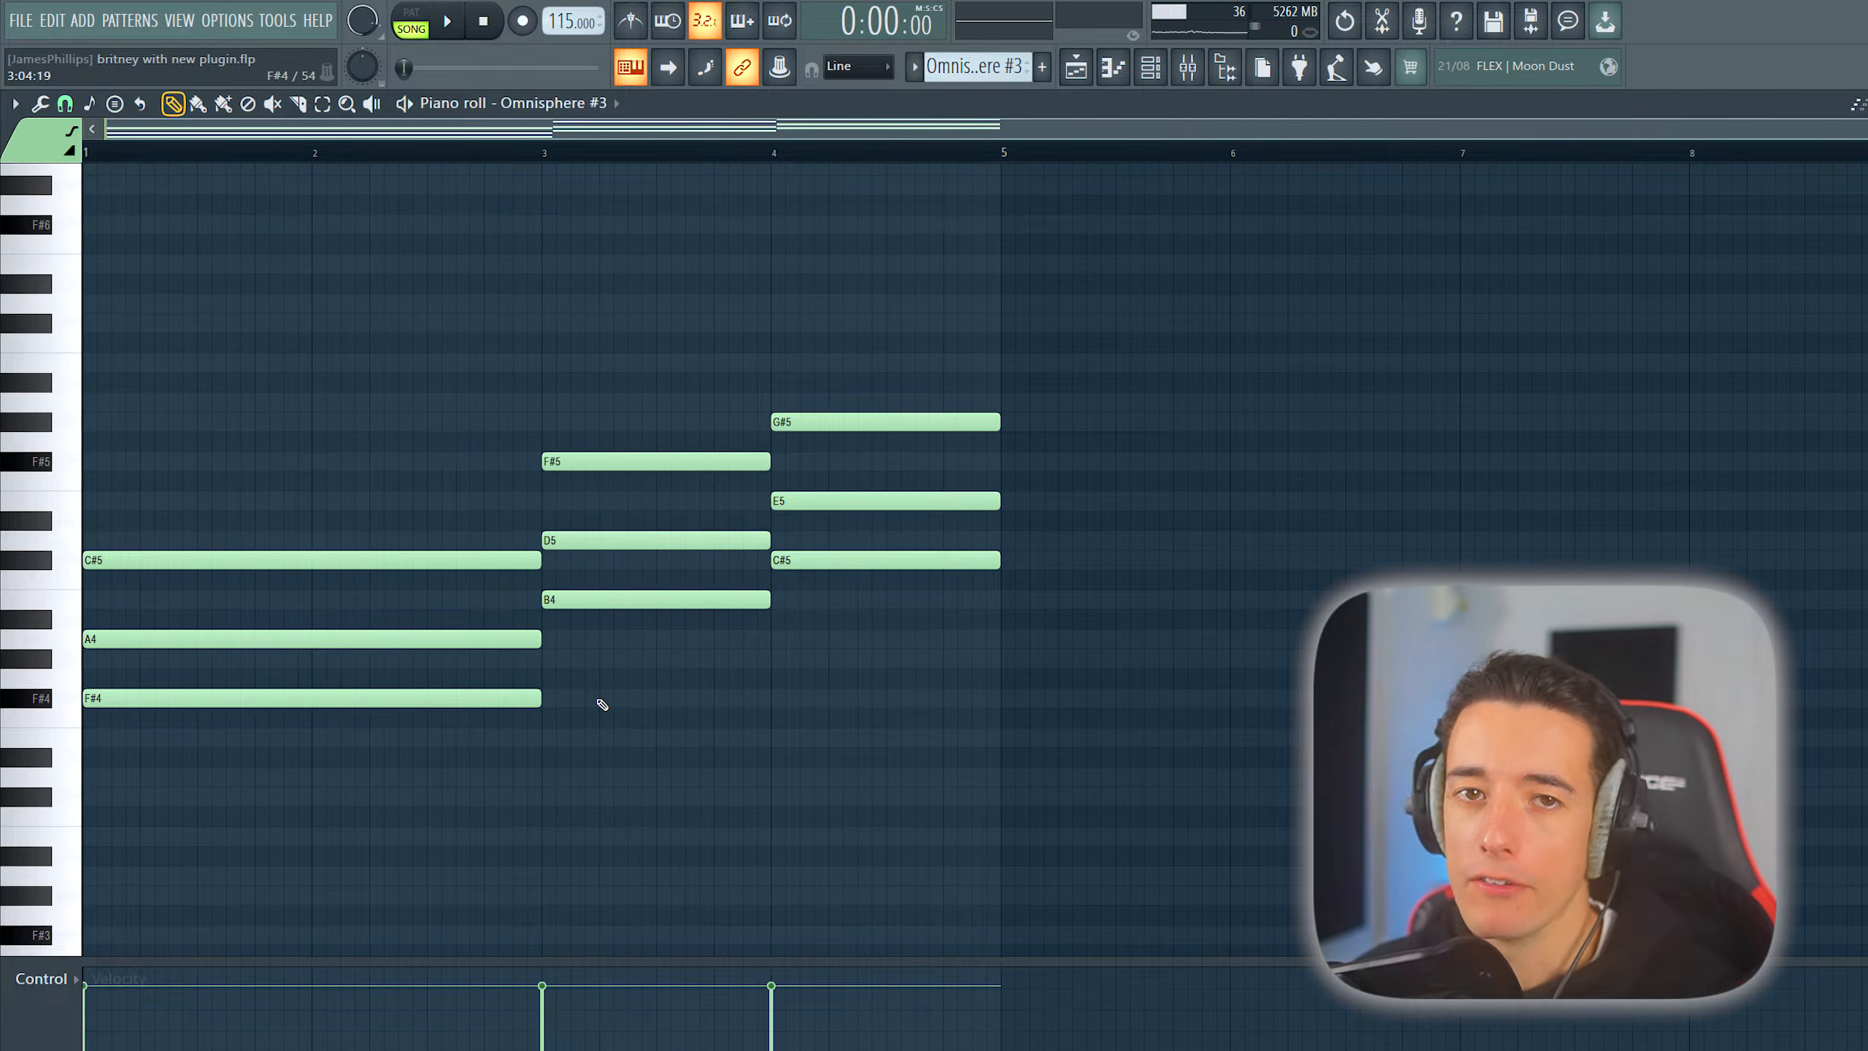
# - Raise the A4 note of the first Omnisphere #3 chord by one octave to A5
pyautogui.click(480, 640)
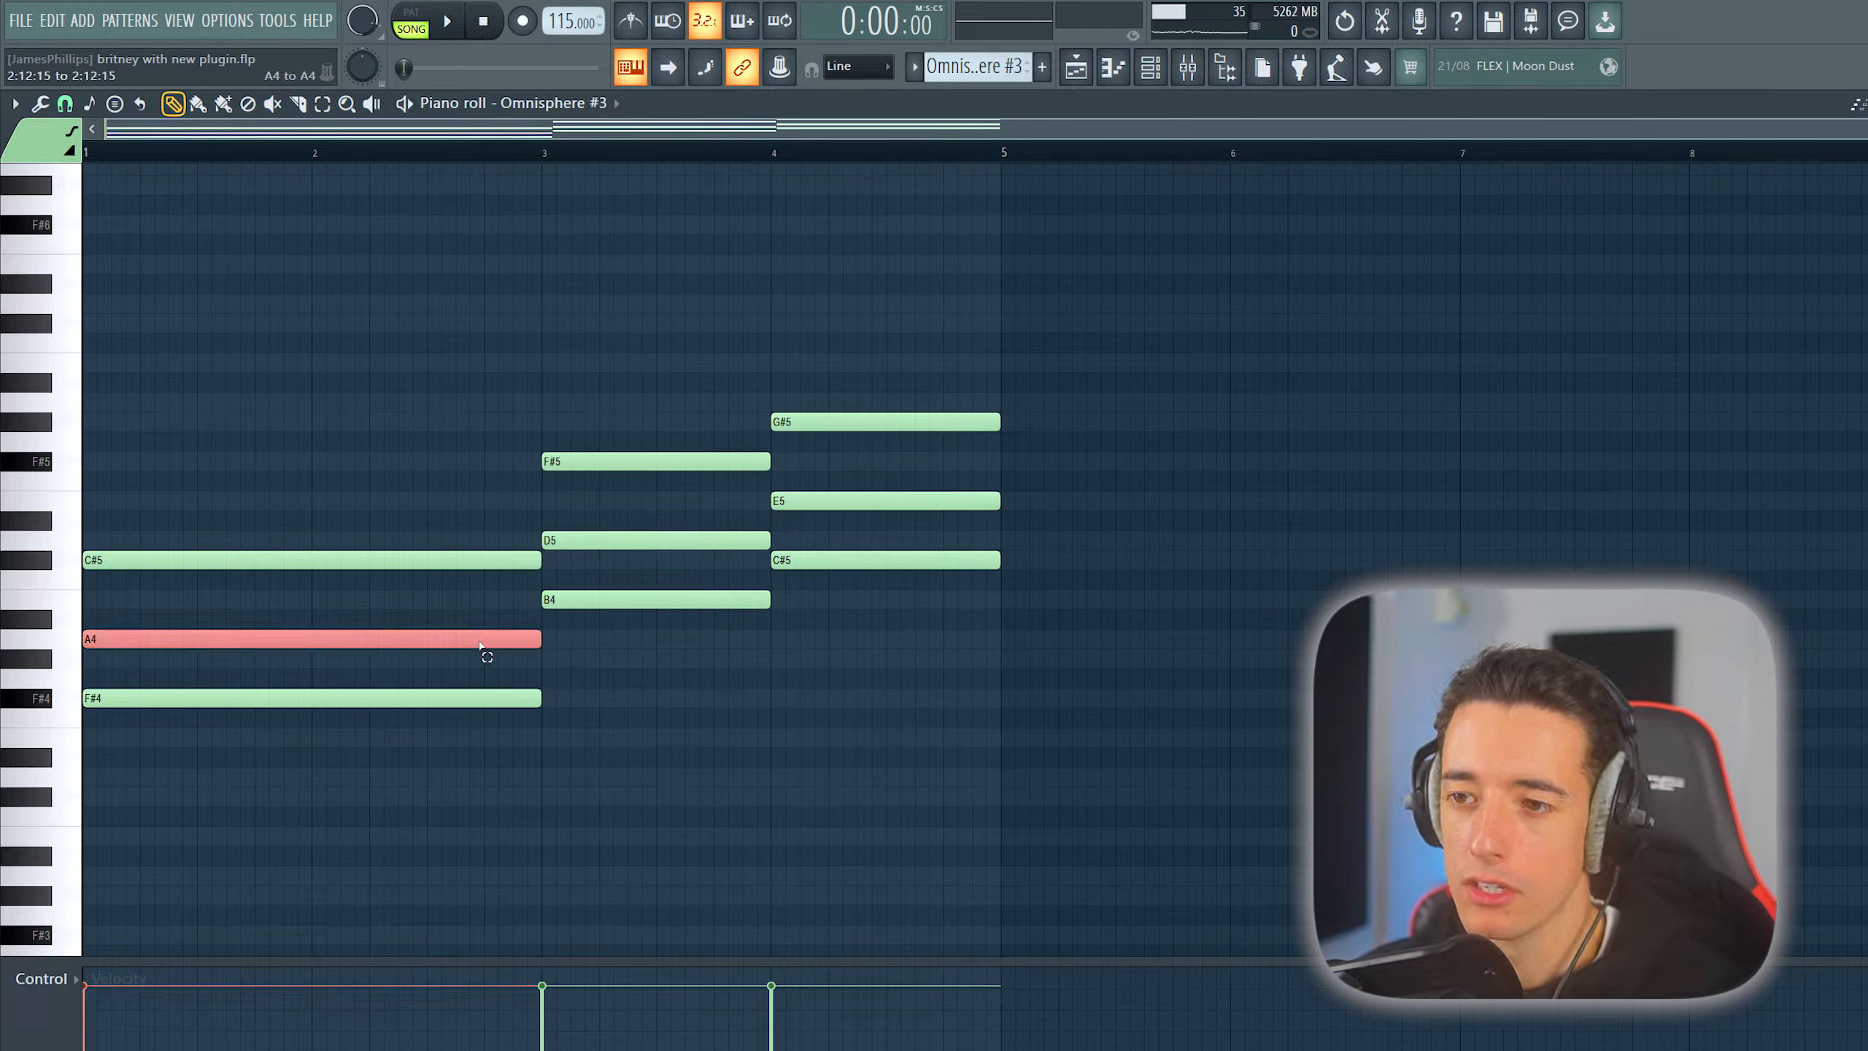
pyautogui.hotkey('ctrl', 'Up')
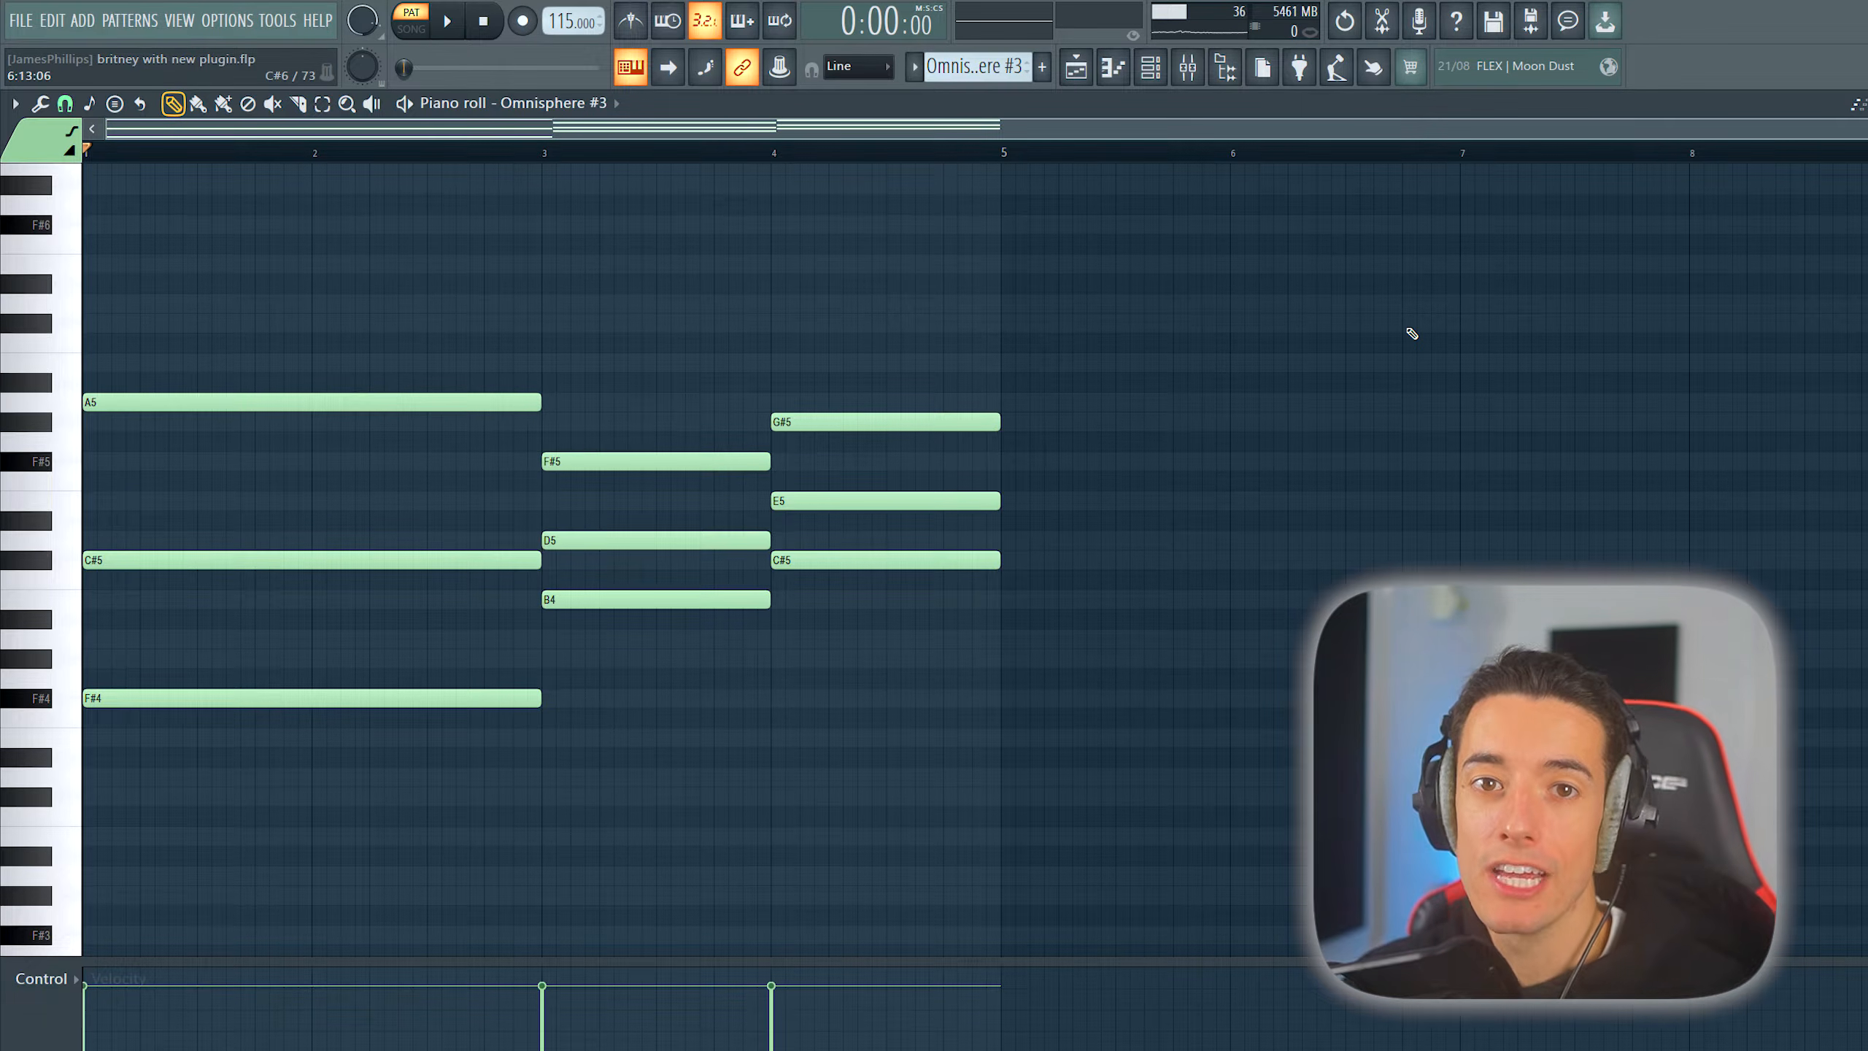
# - Listen to the Omnisphere #3 and GrainX4 chord patterns alone and in the arrangement from bars 23 and 71
pyautogui.press('space')
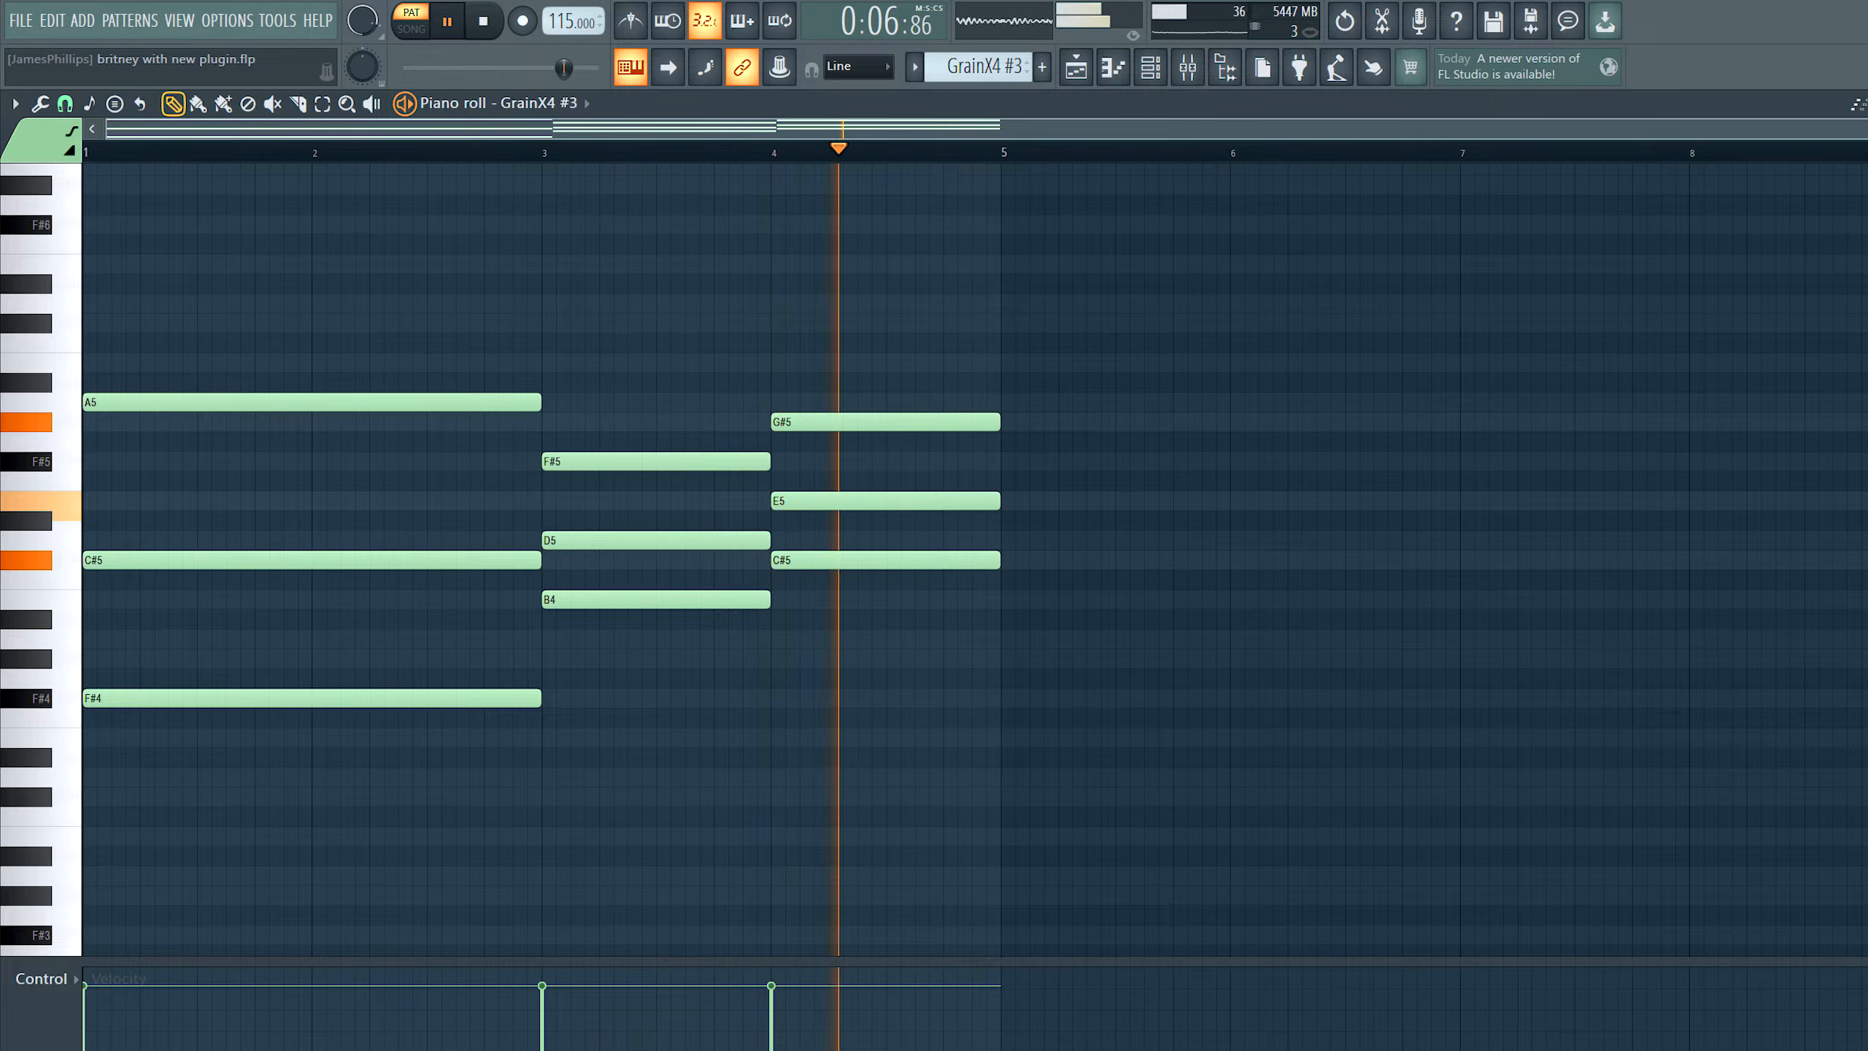
pyautogui.press('space')
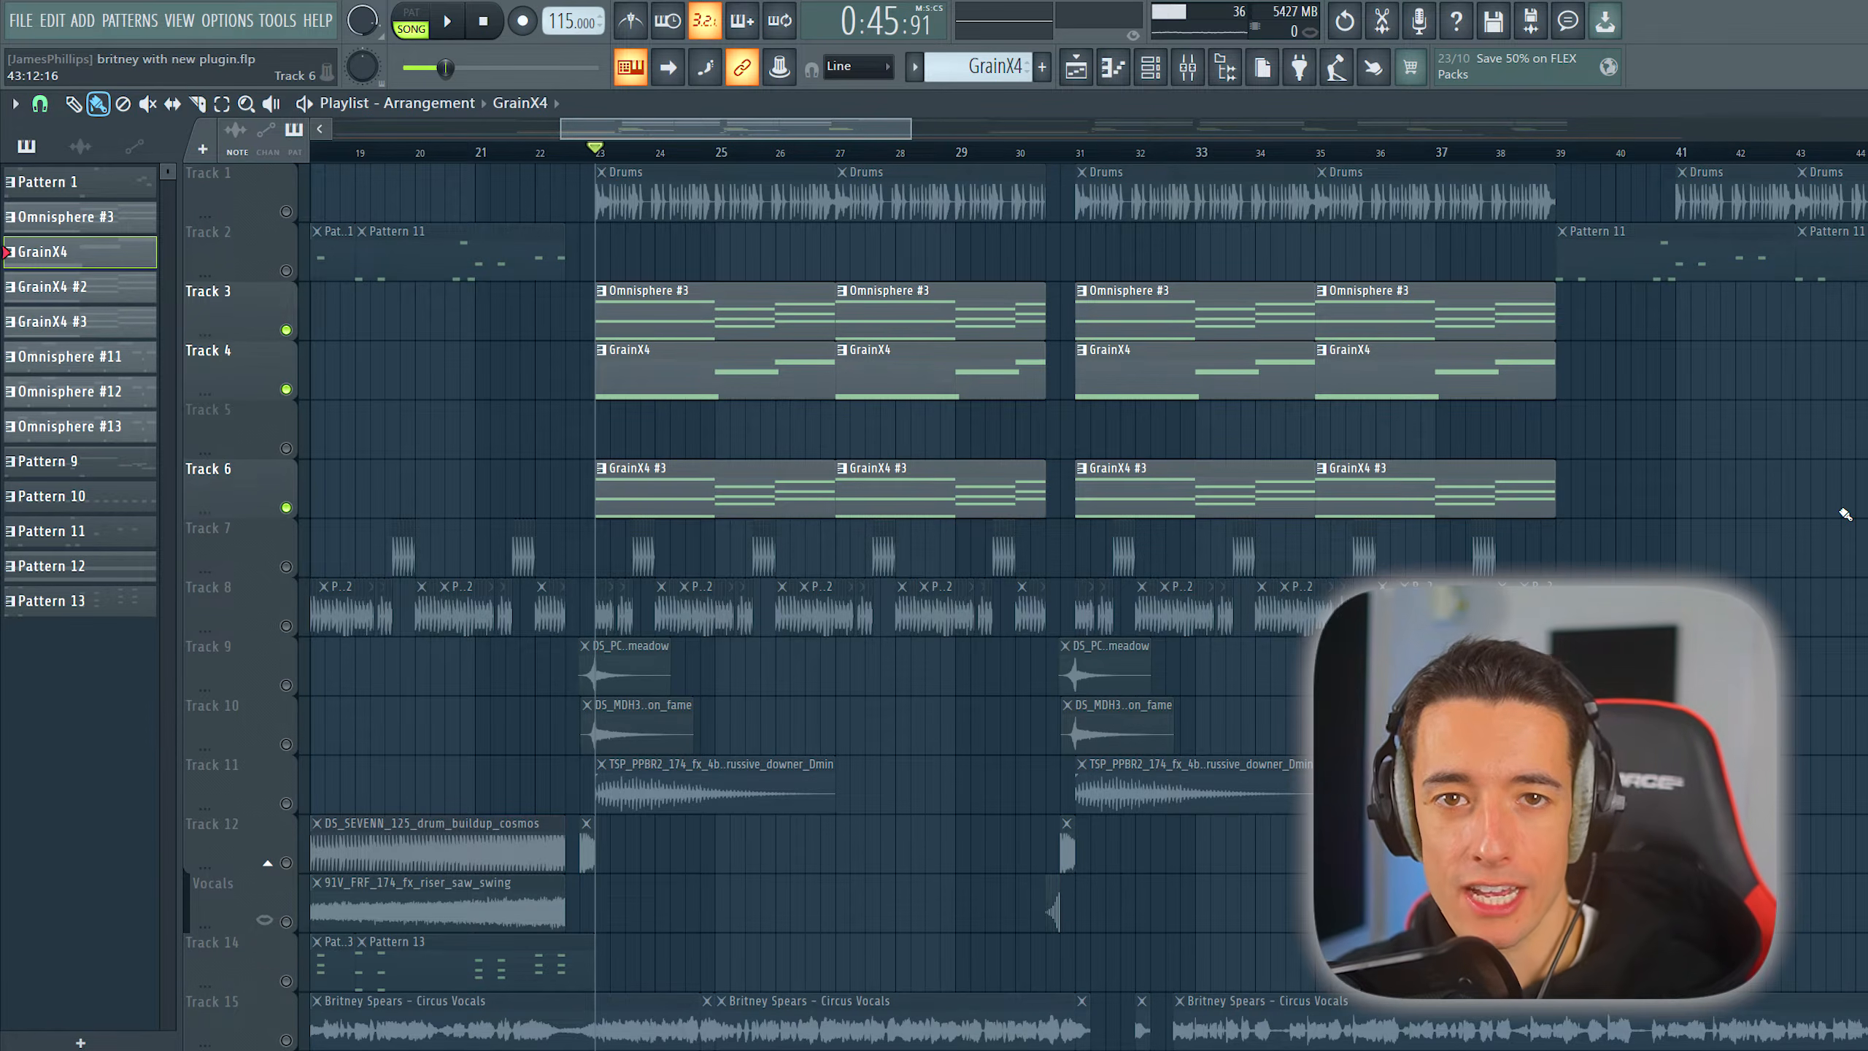
pyautogui.press('space')
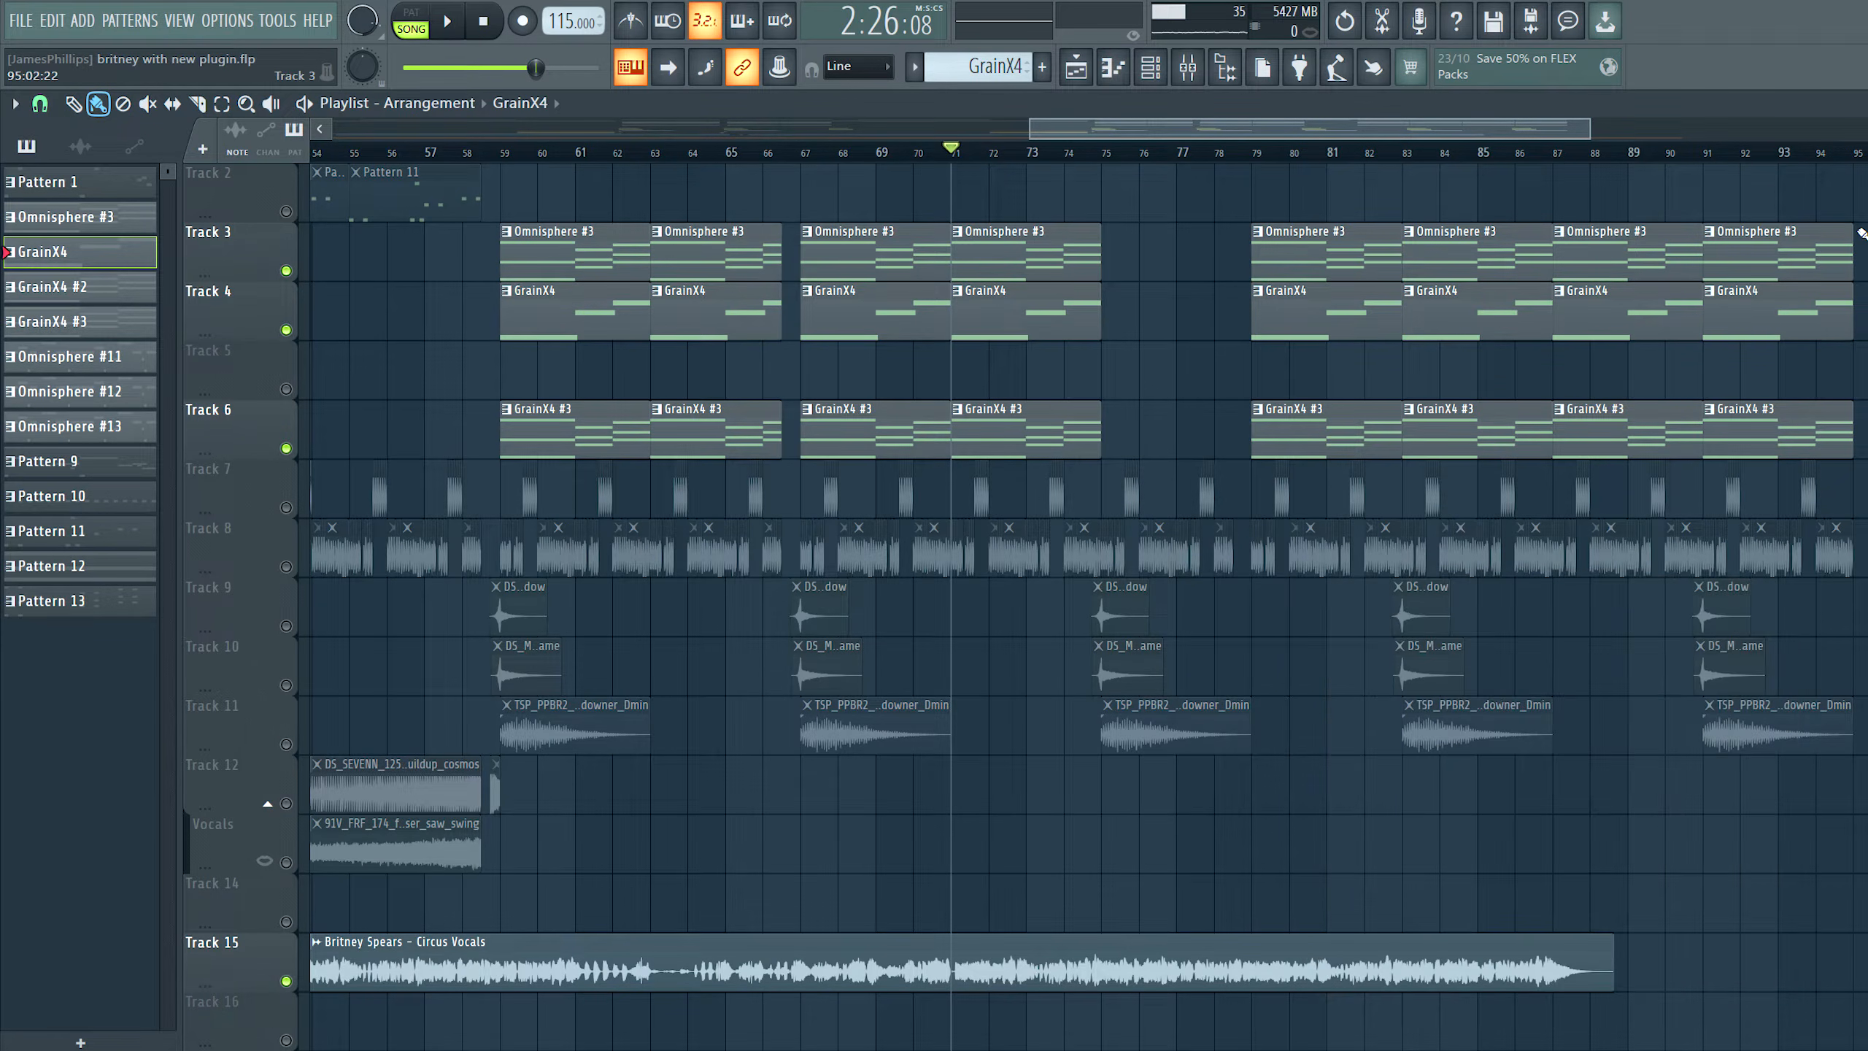
pyautogui.press('space')
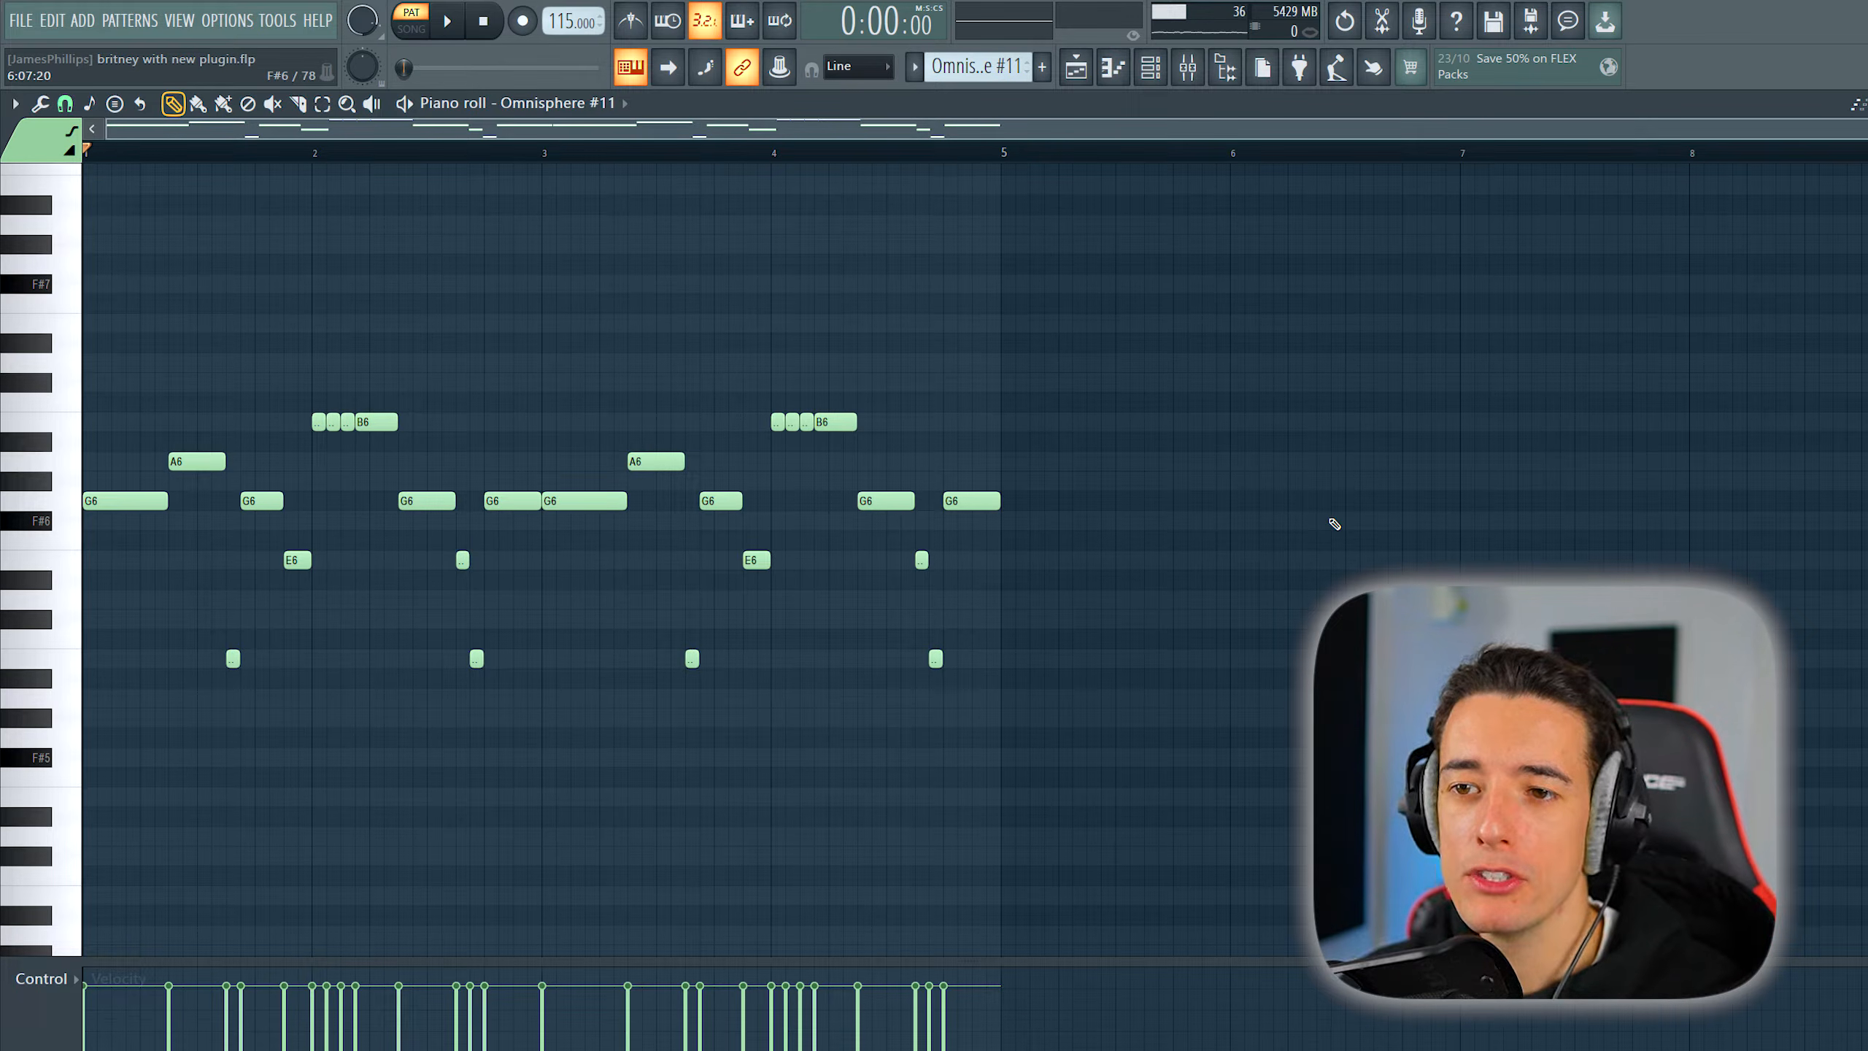
# - Play back the melody of the Omnisphere #11 pattern
pyautogui.moveTo(353, 500); pyautogui.dragTo(117, 515)
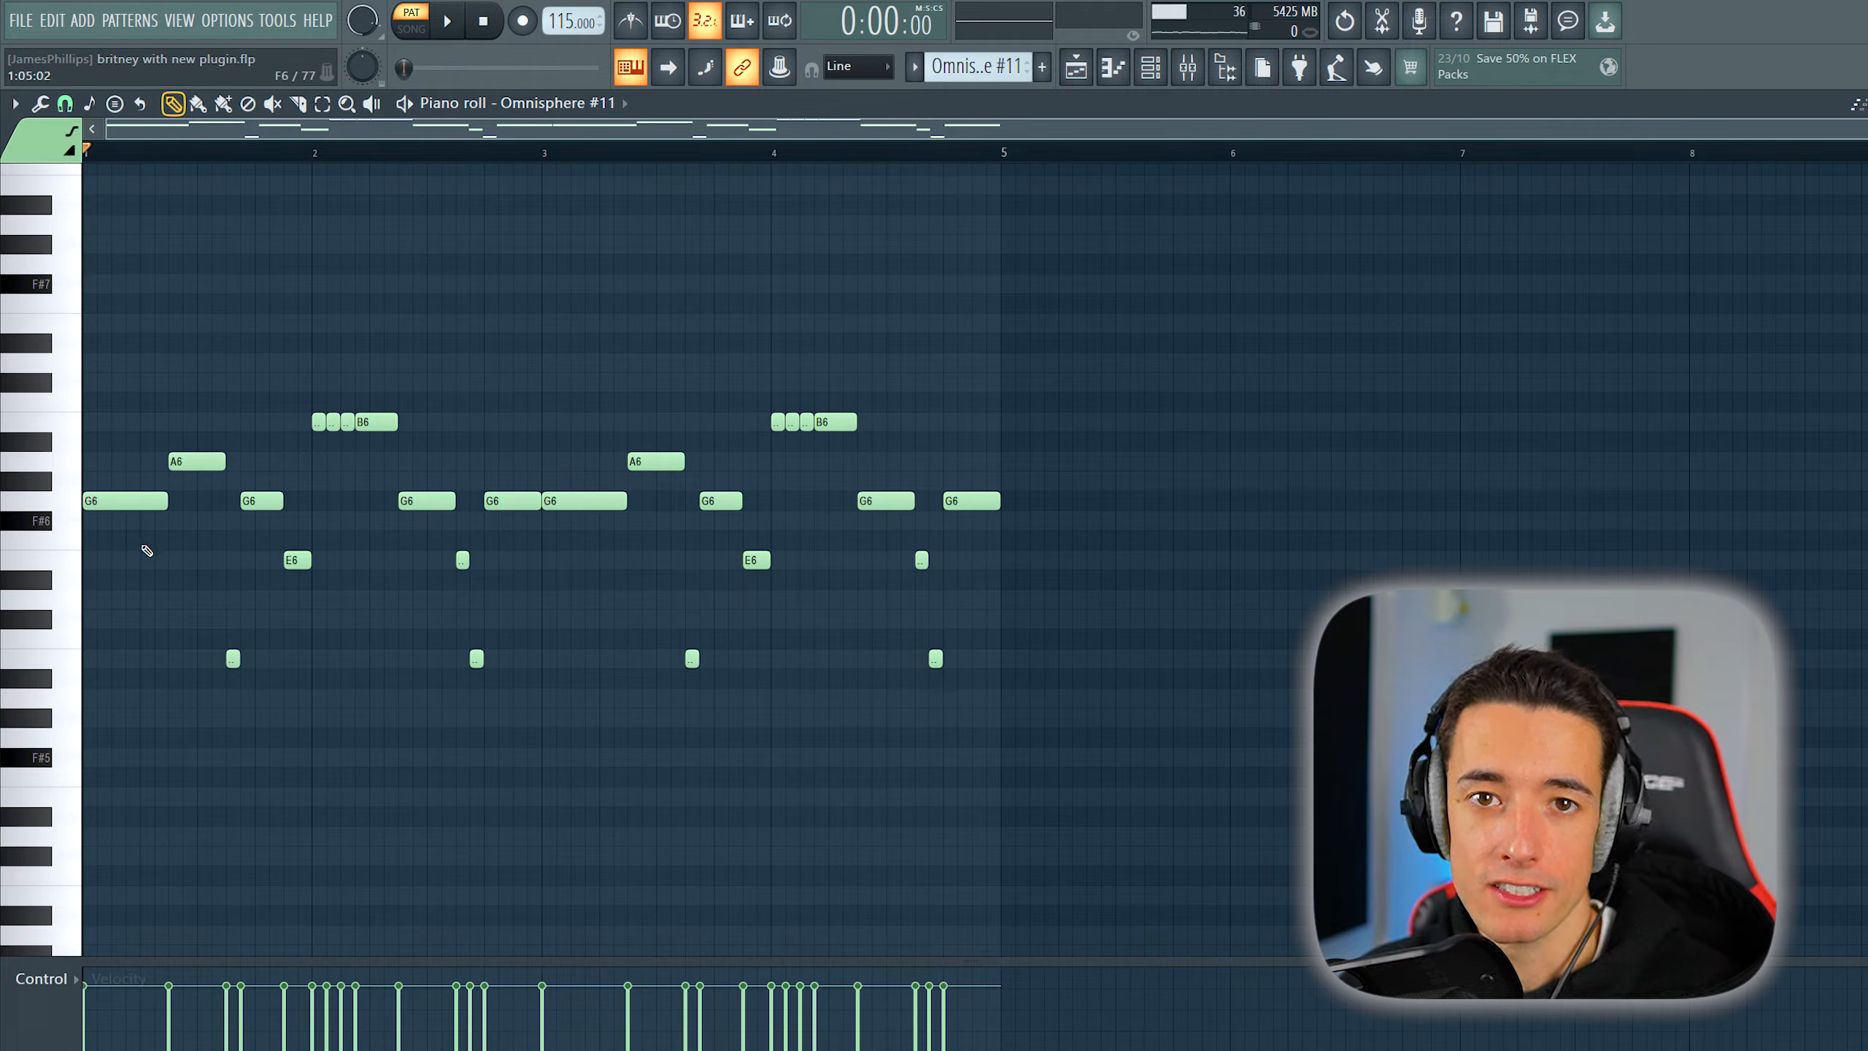
pyautogui.press('space')
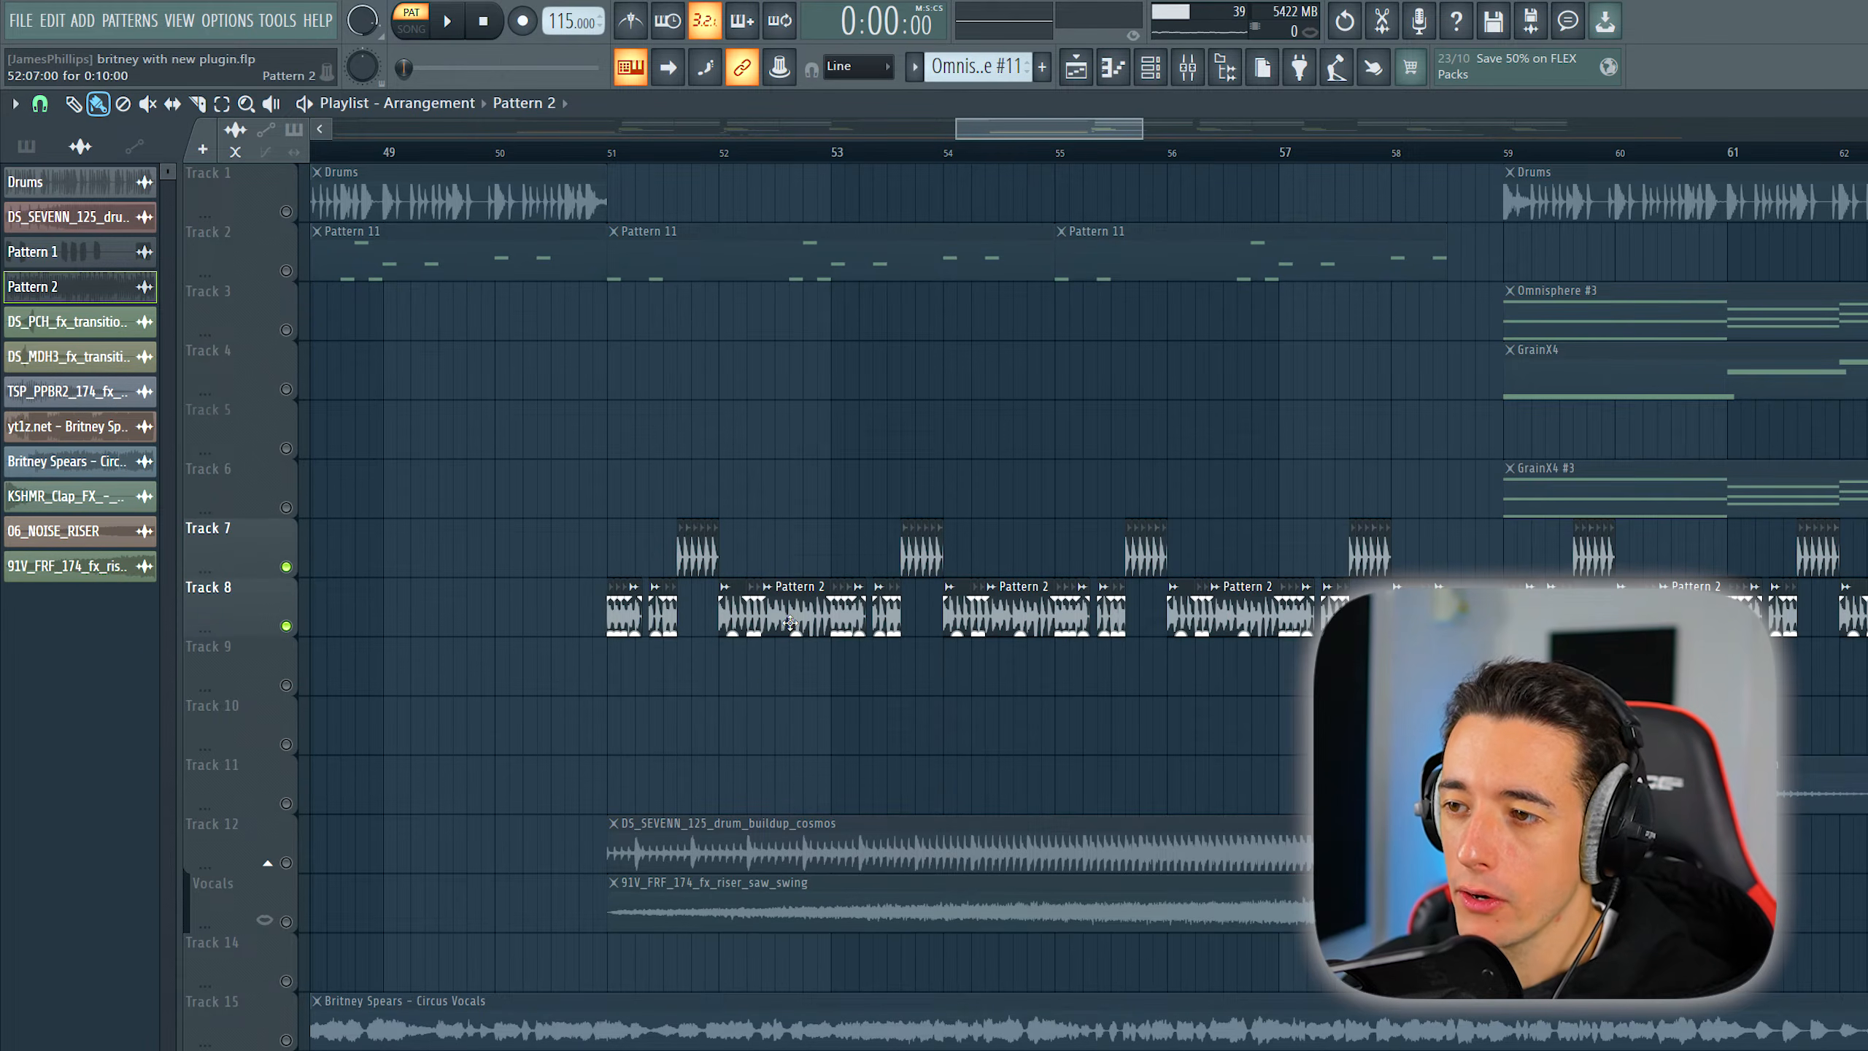
# - Inspect the pitch shift in the sample settings of the Pattern 2 clip on Track 8
pyautogui.doubleClick(788, 615)
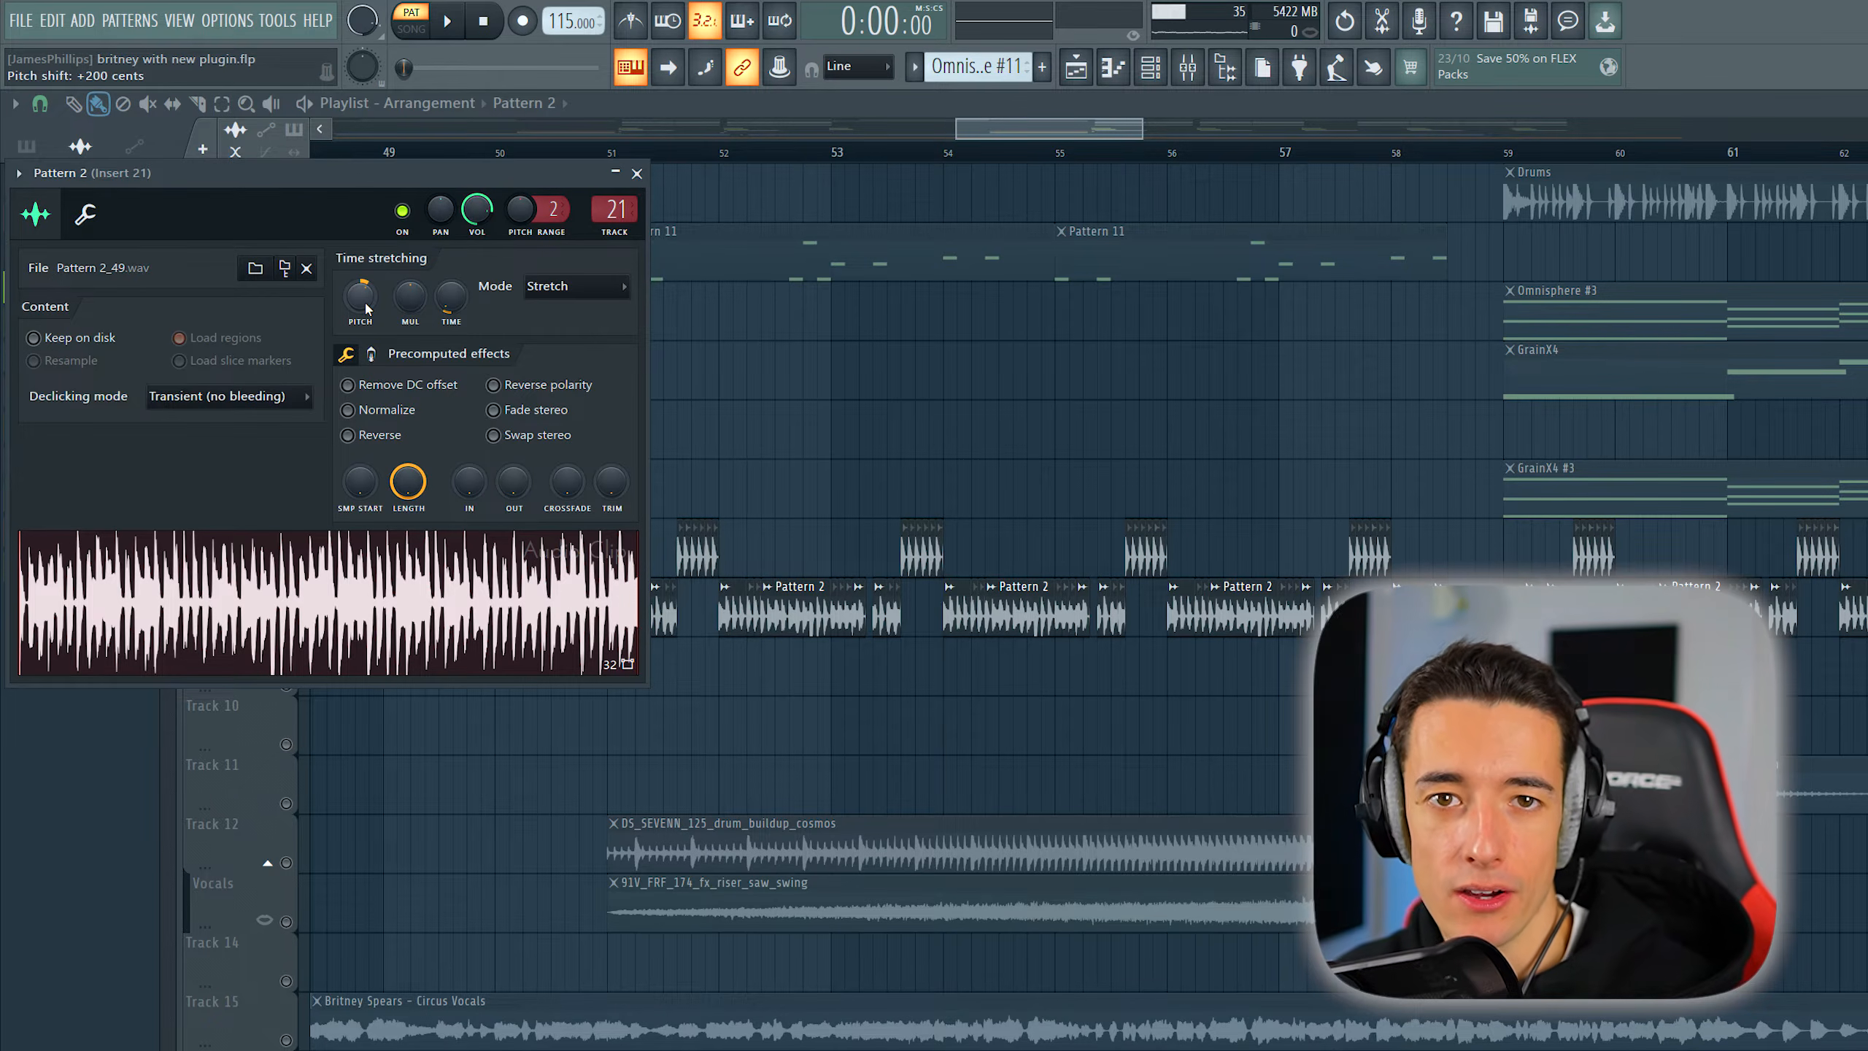
pyautogui.press('Escape')
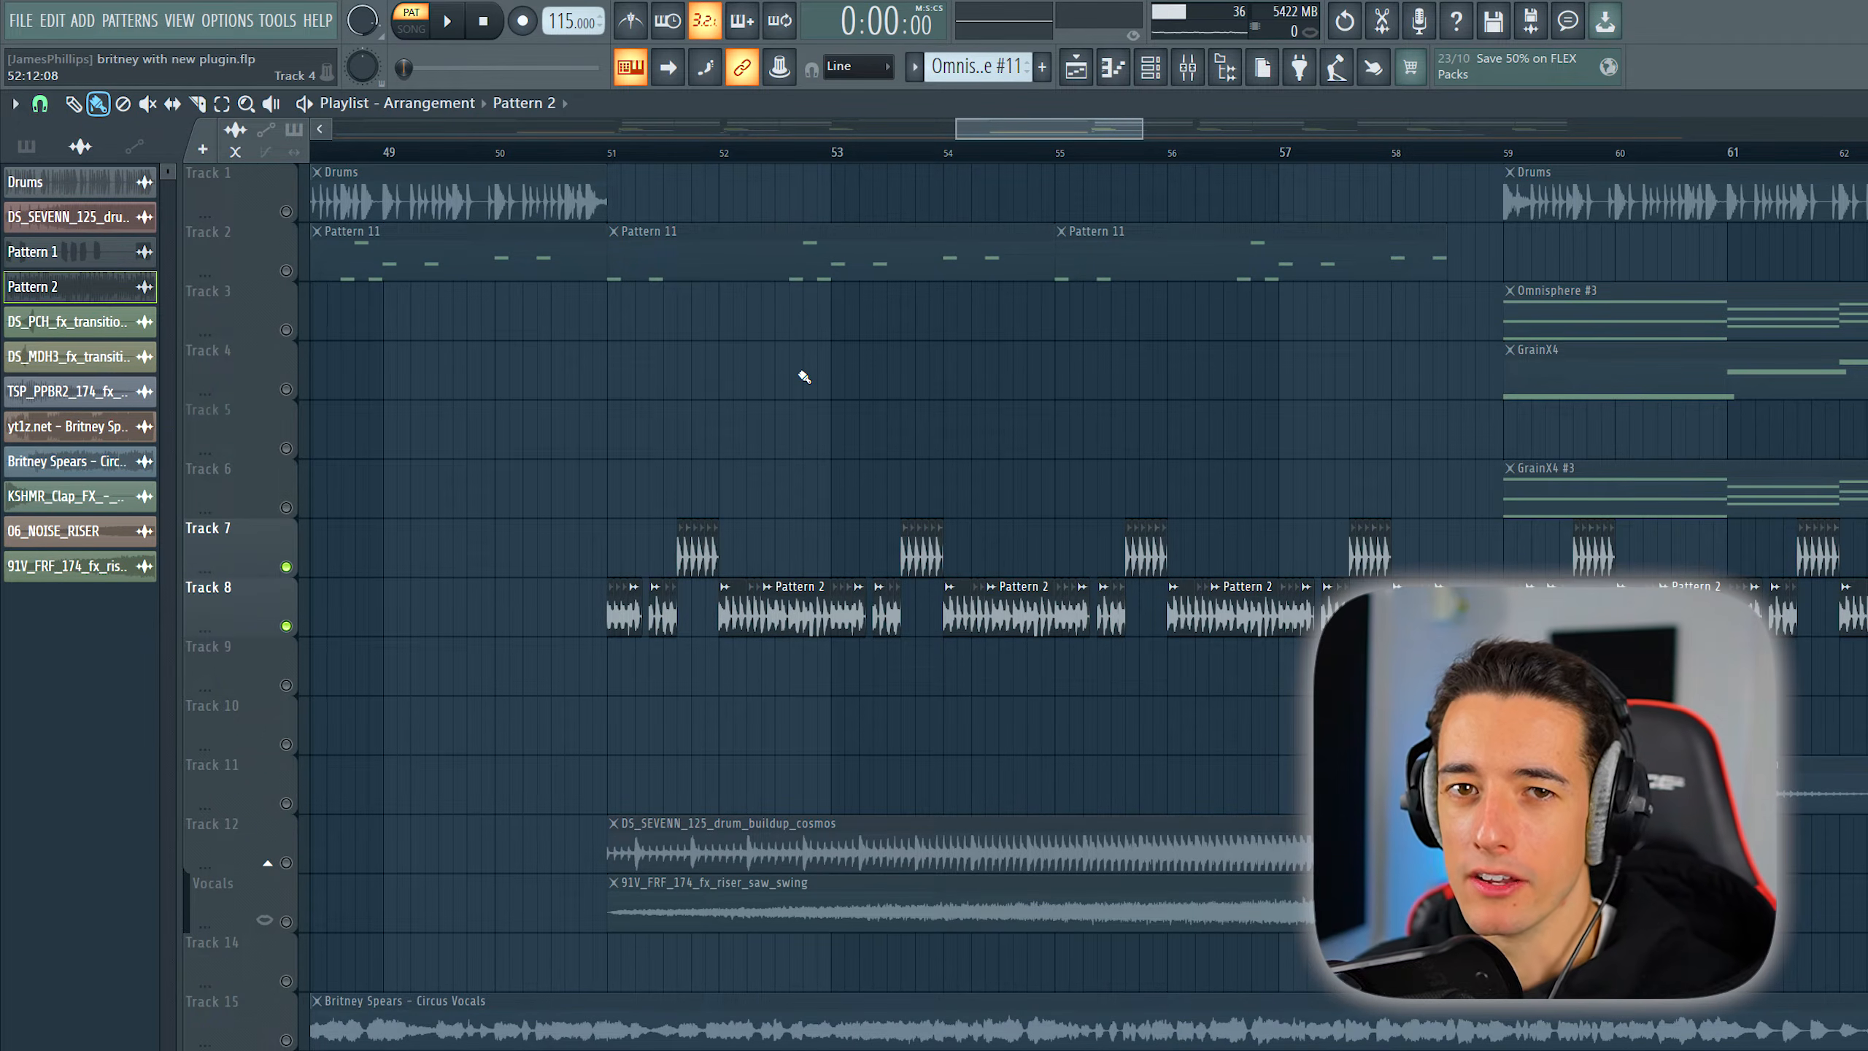
# - Play the chopped clips on Tracks 7 and 8 from bar 51, and together with the chord tracks from bar 59
pyautogui.click(608, 151)
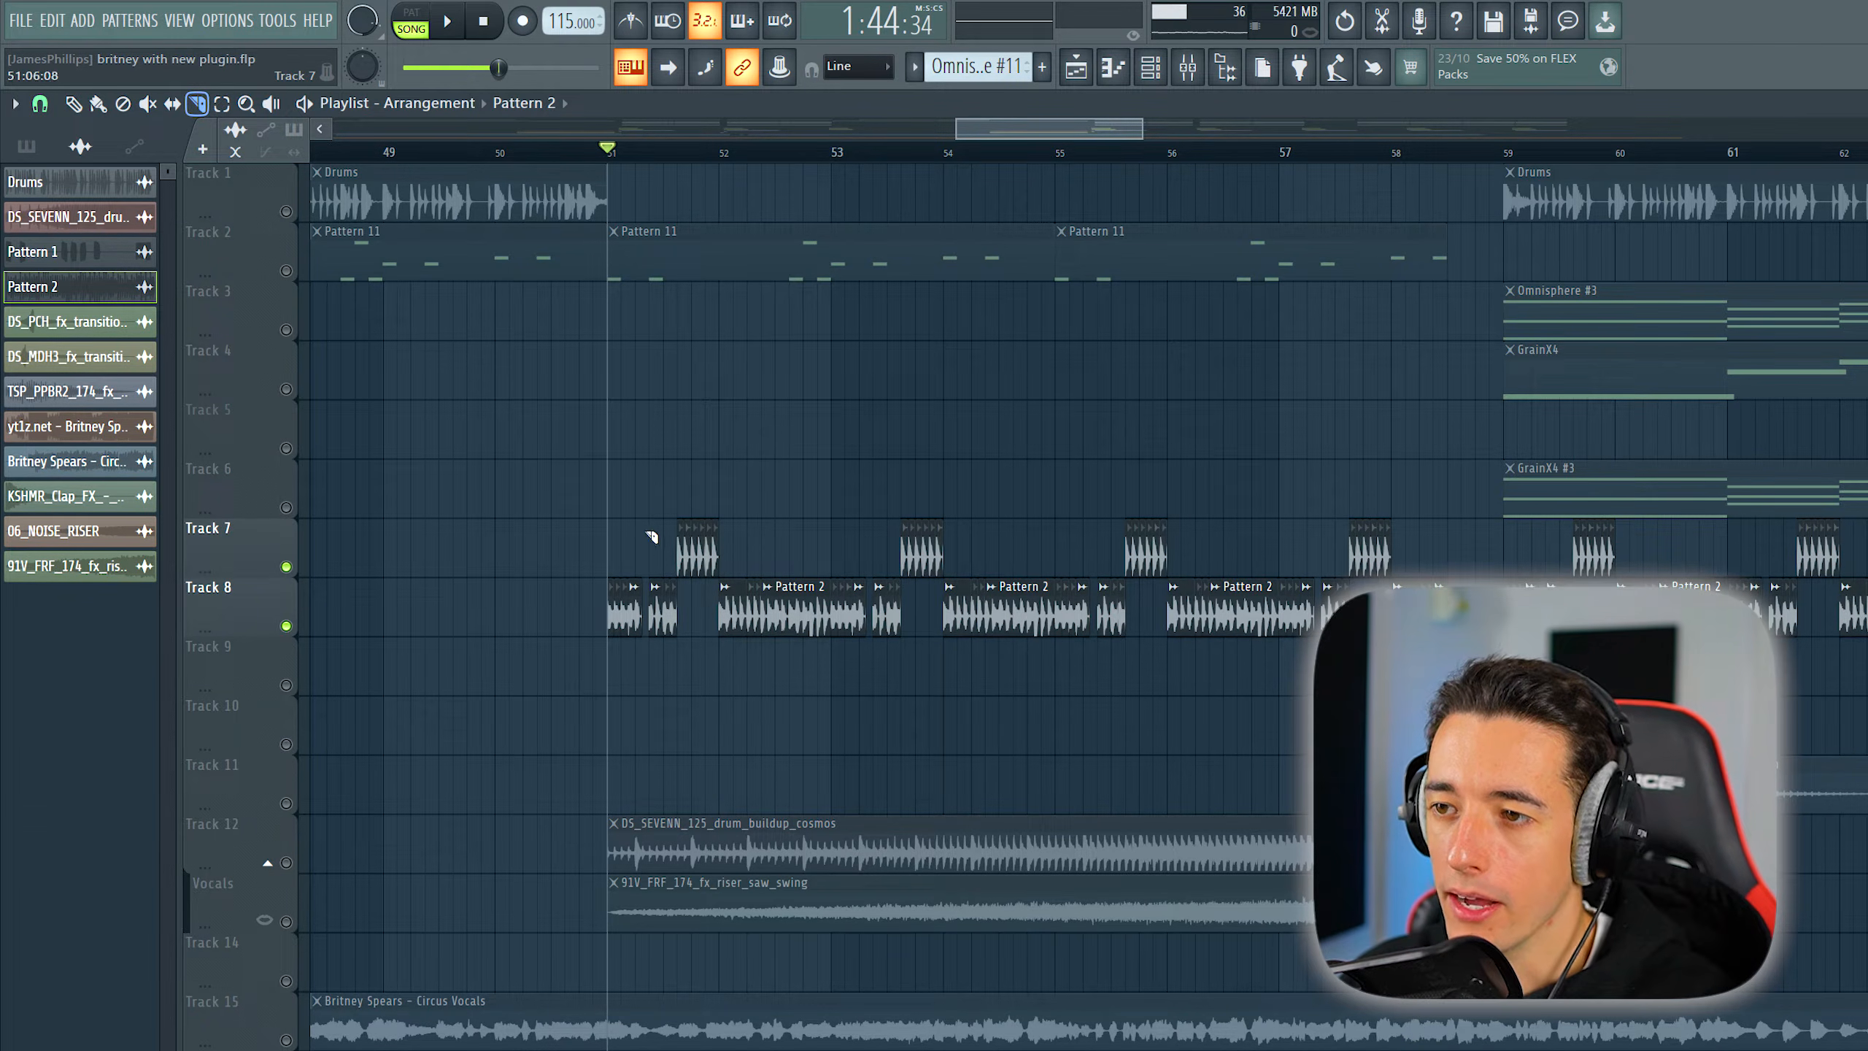
pyautogui.scroll(2, 640, 545)
pyautogui.press('b')
pyautogui.press('space')
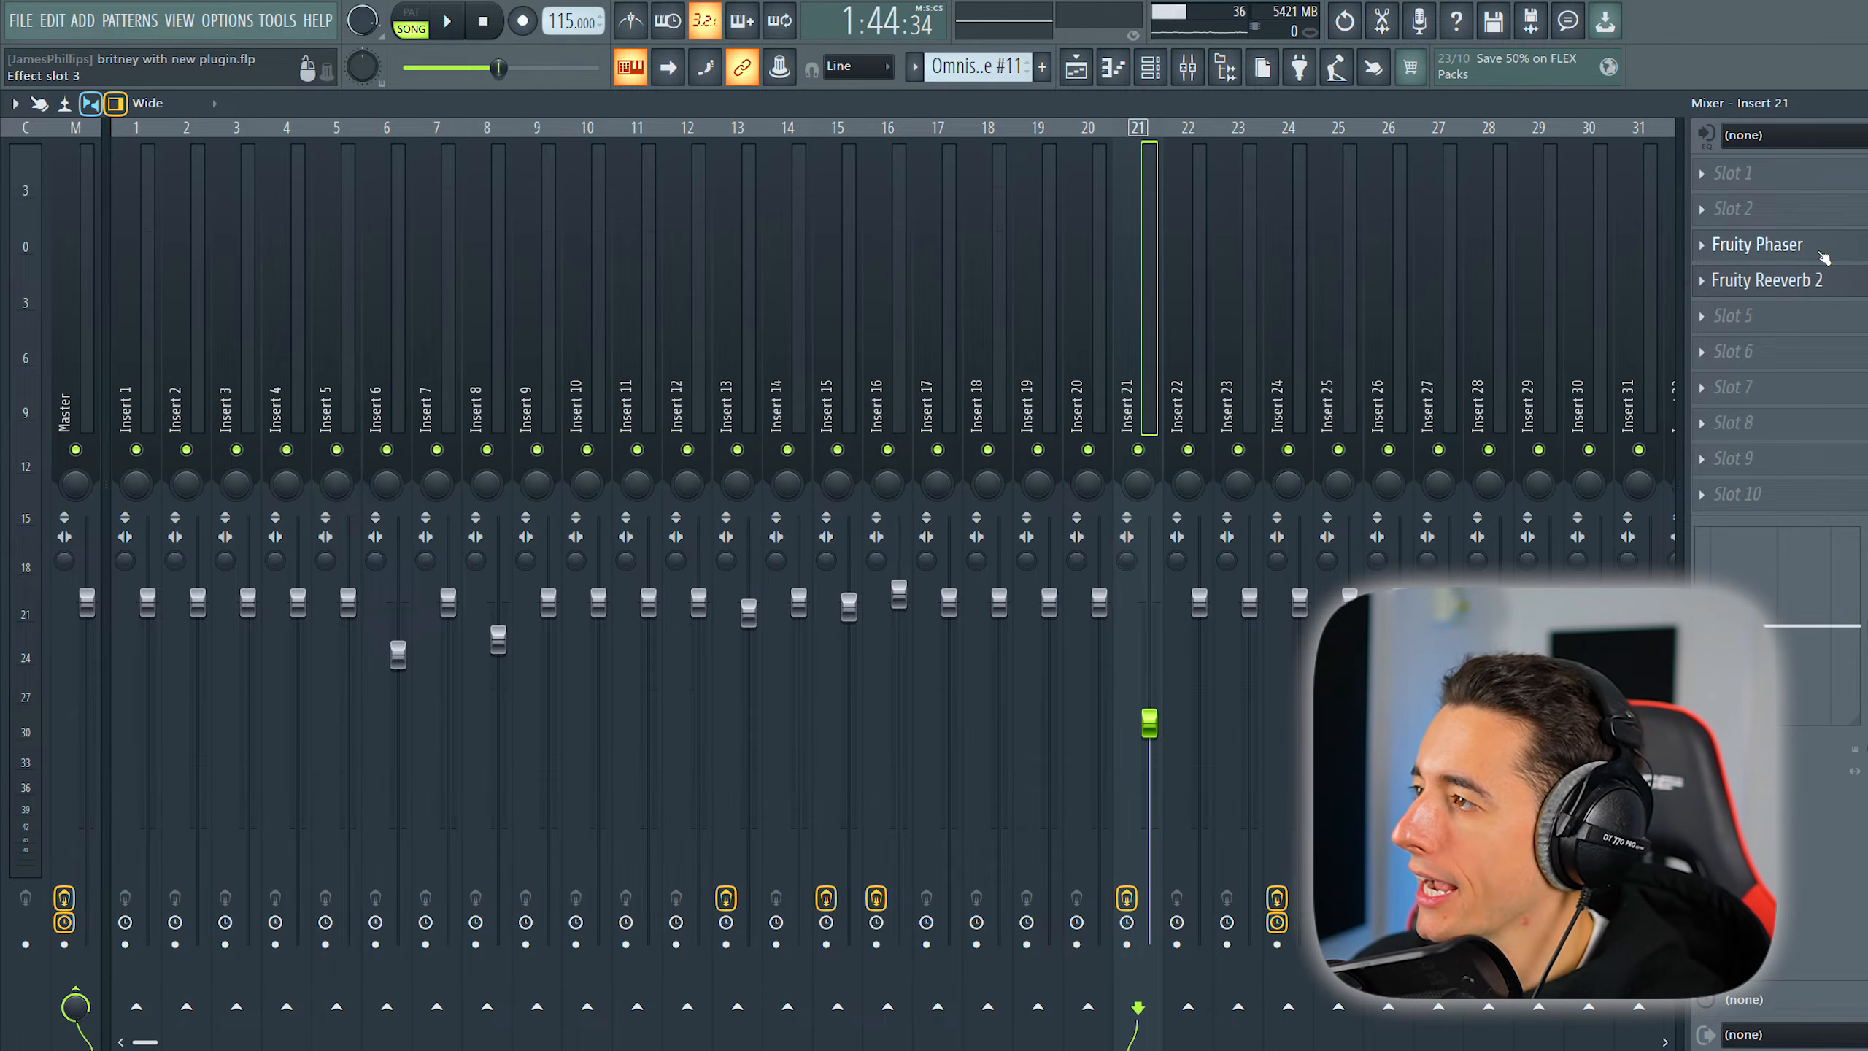
pyautogui.click(1823, 254)
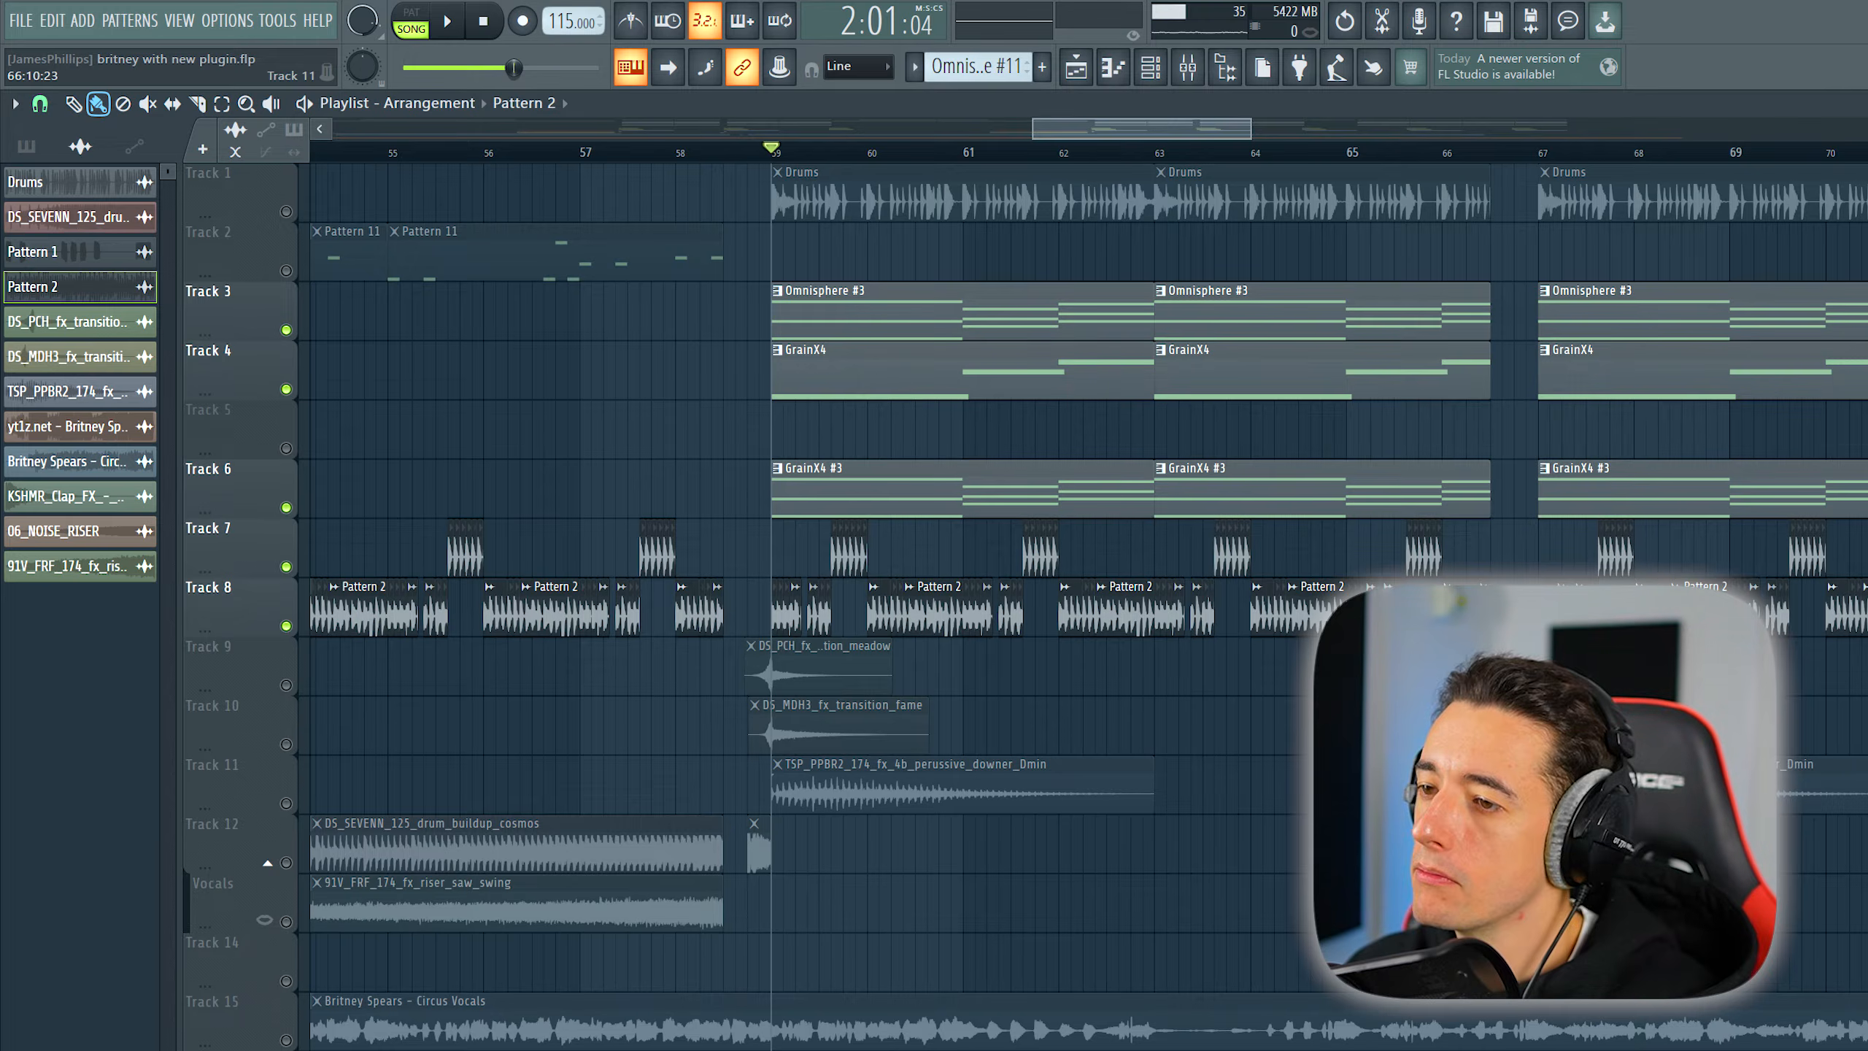
pyautogui.press('space')
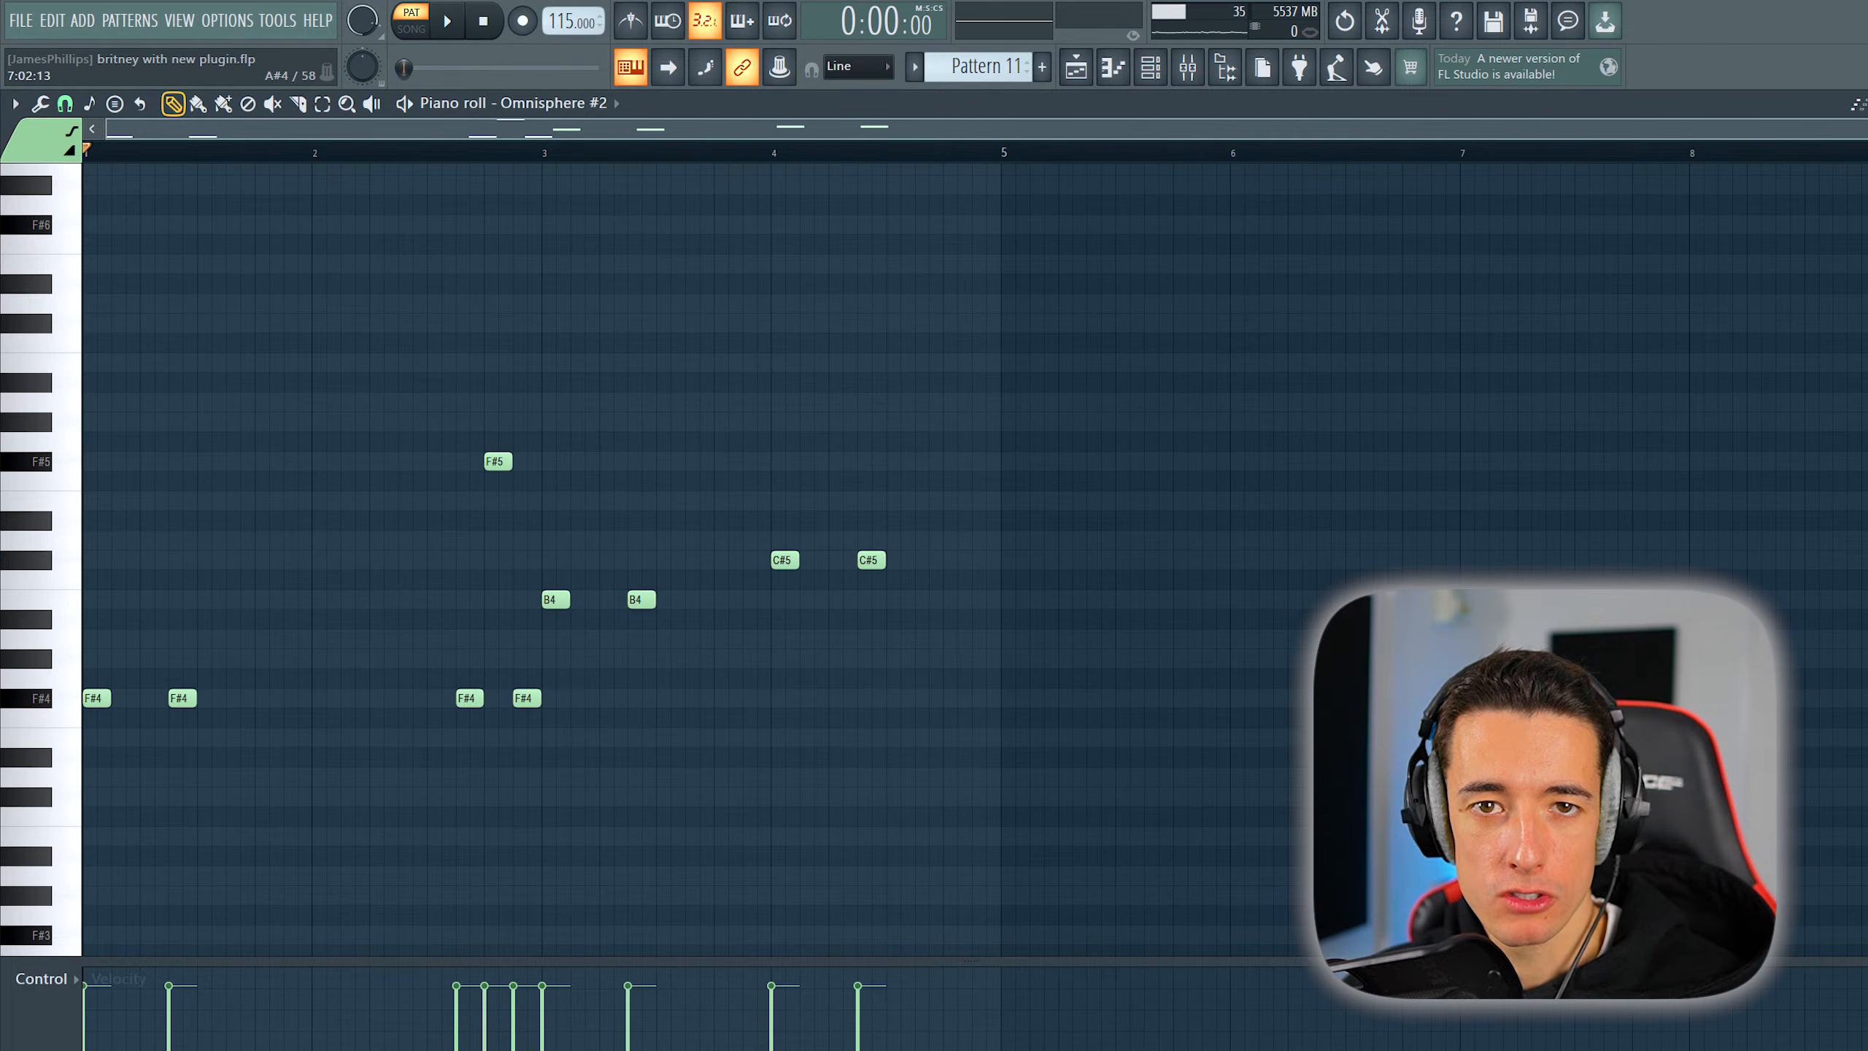
# - Listen to the notes of Pattern 11, the short chords of Pattern 13, and both with the vocals in the arrangement
pyautogui.press('space')
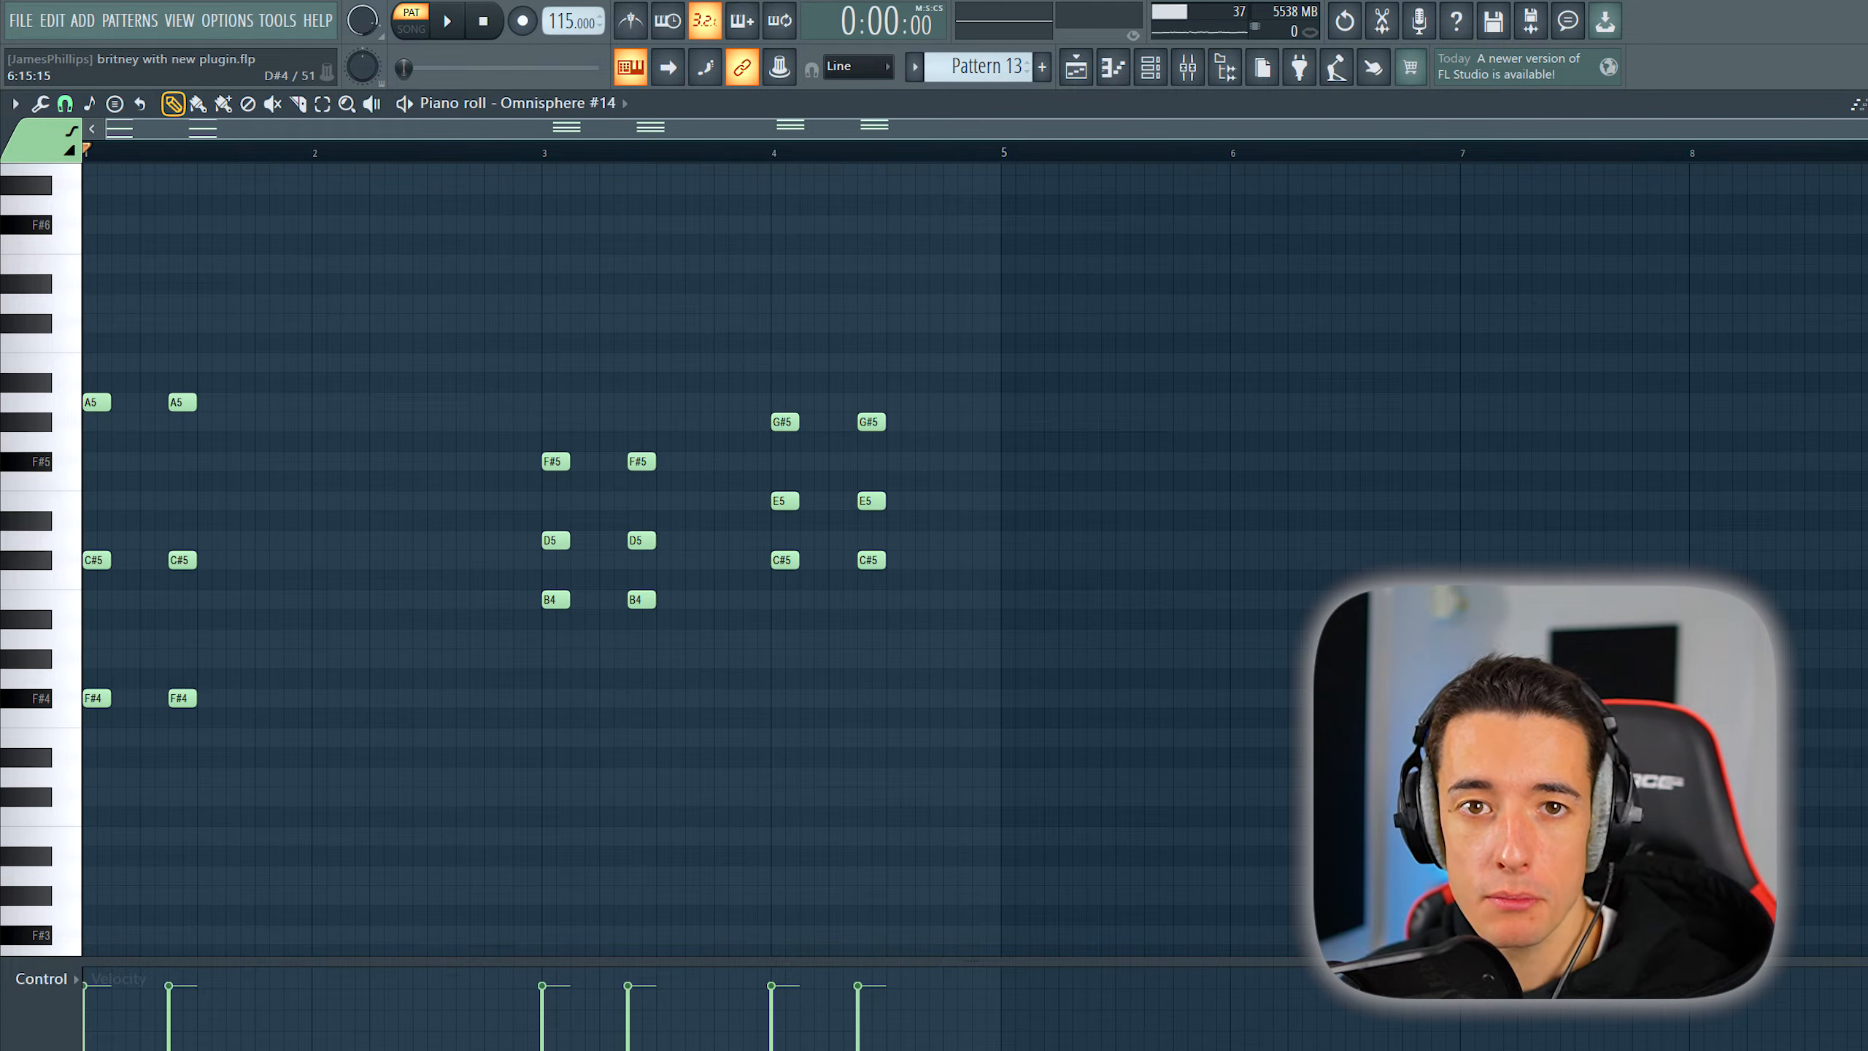
pyautogui.press('space')
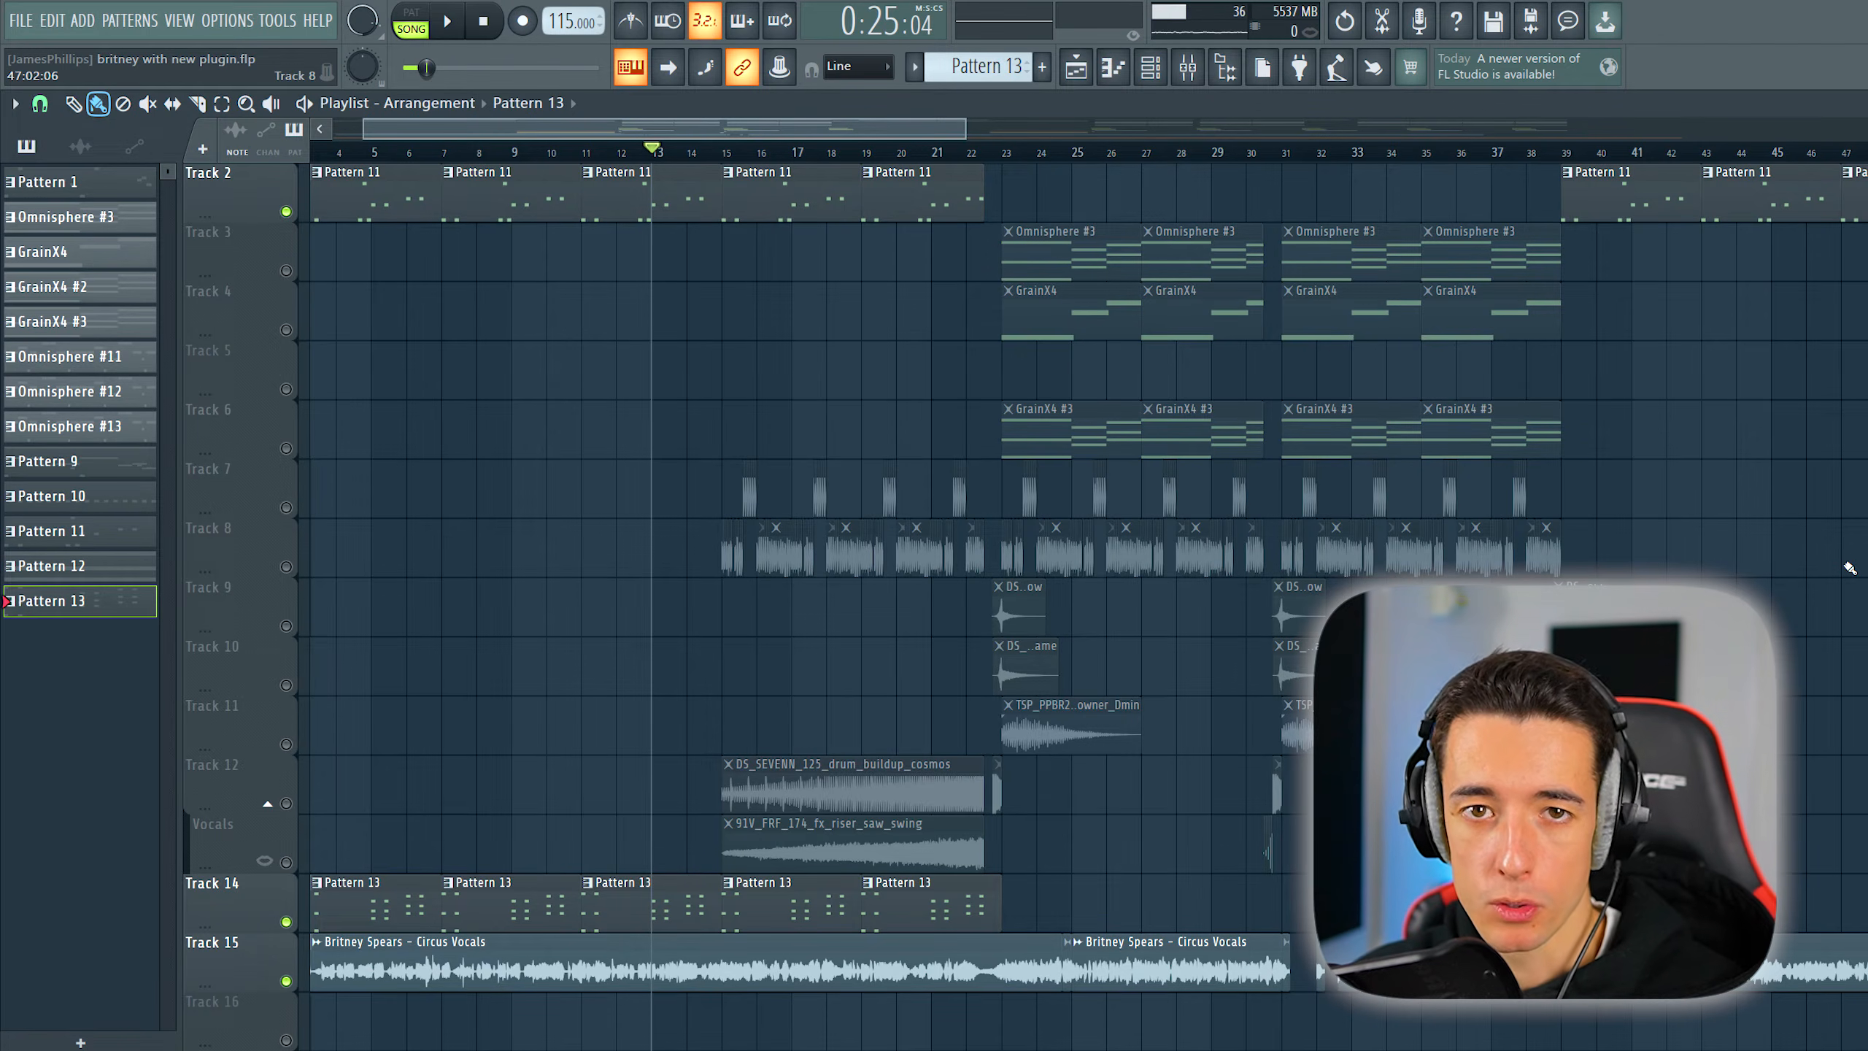
pyautogui.press('space')
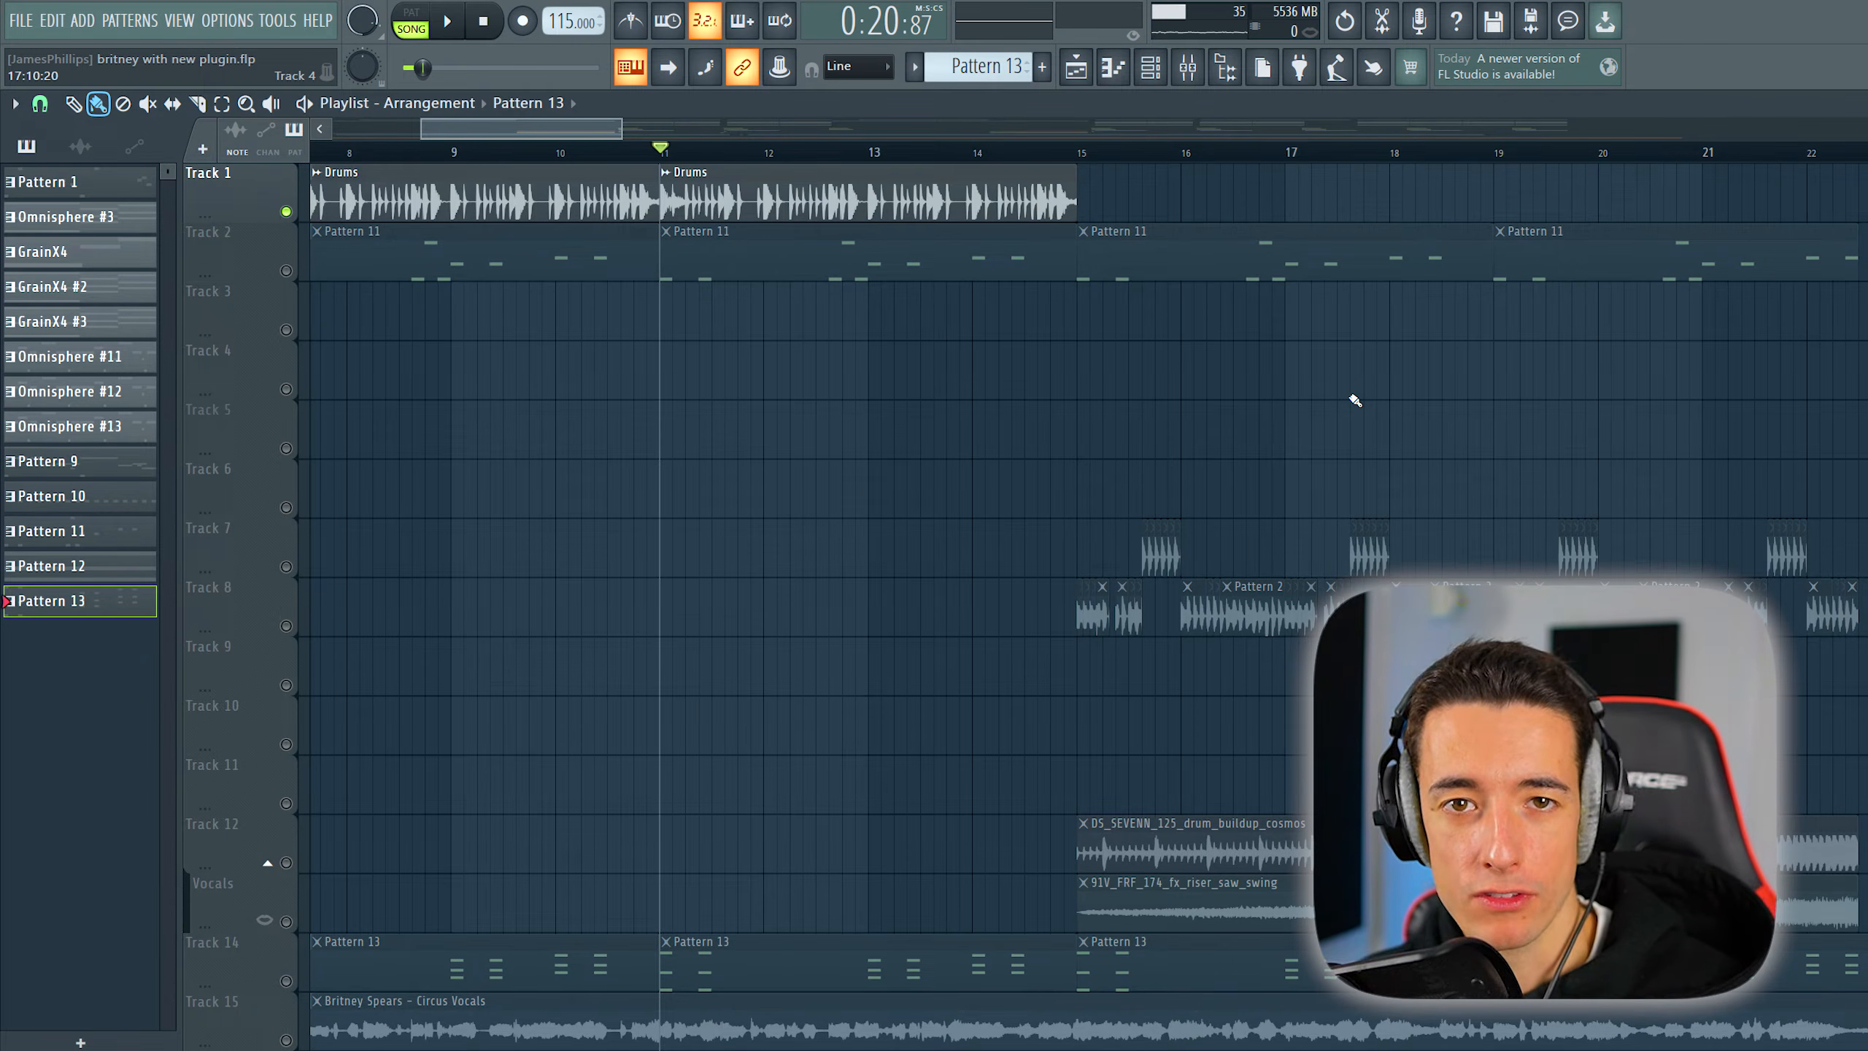
# - Play the soloed drums on Track 1 from bar 11, and the drum buildup with the saw riser from bar 15
pyautogui.press('space')
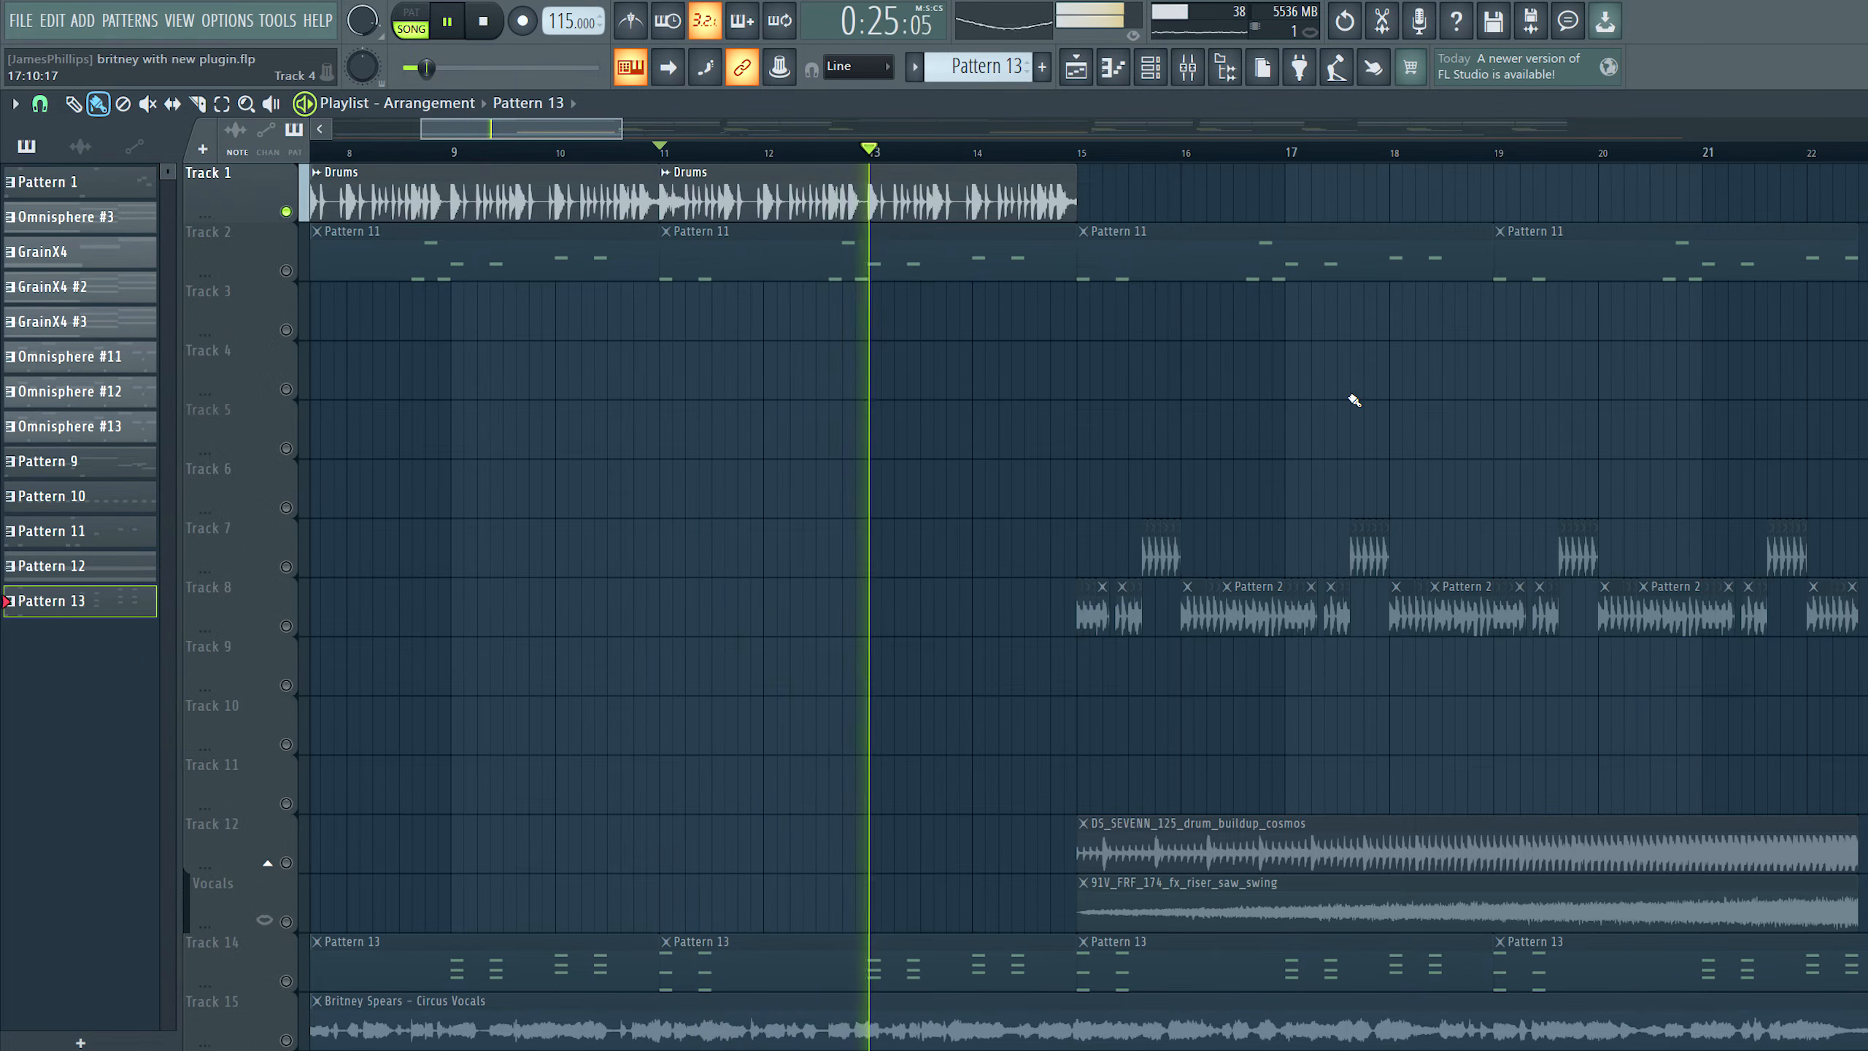
pyautogui.press('space')
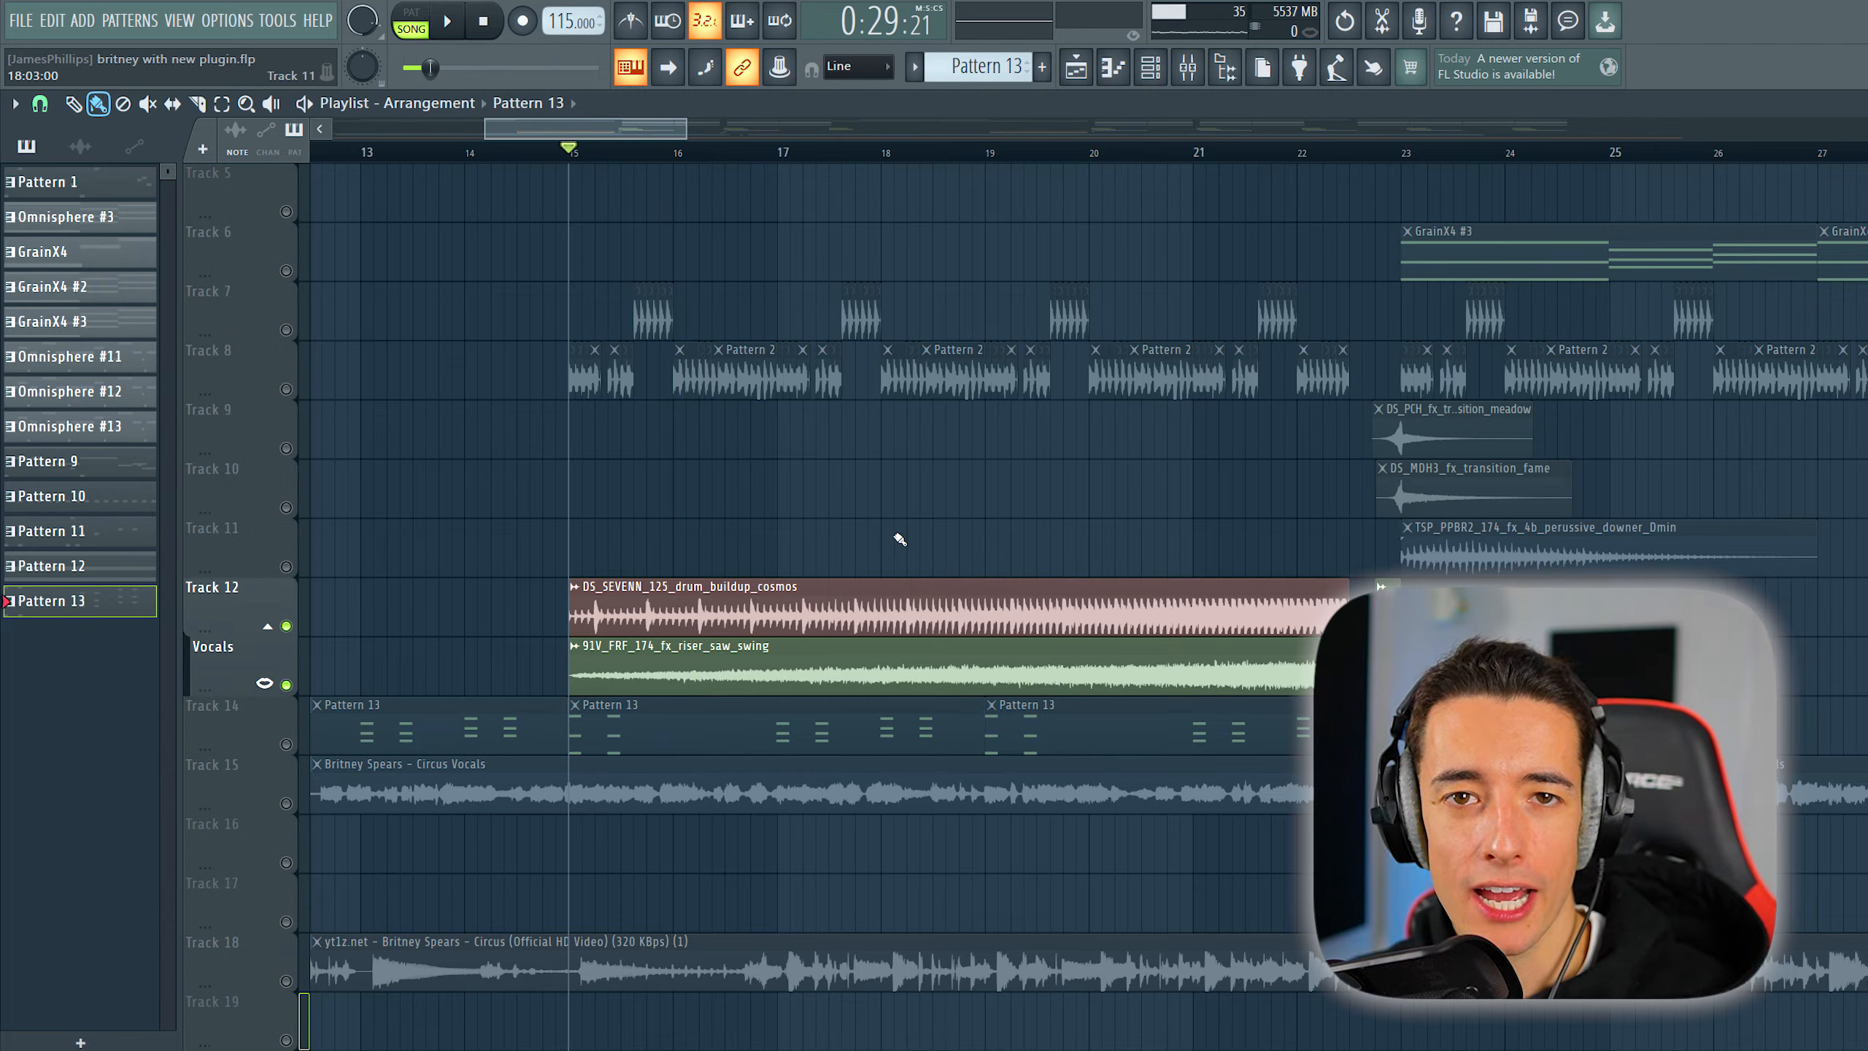
pyautogui.press('space')
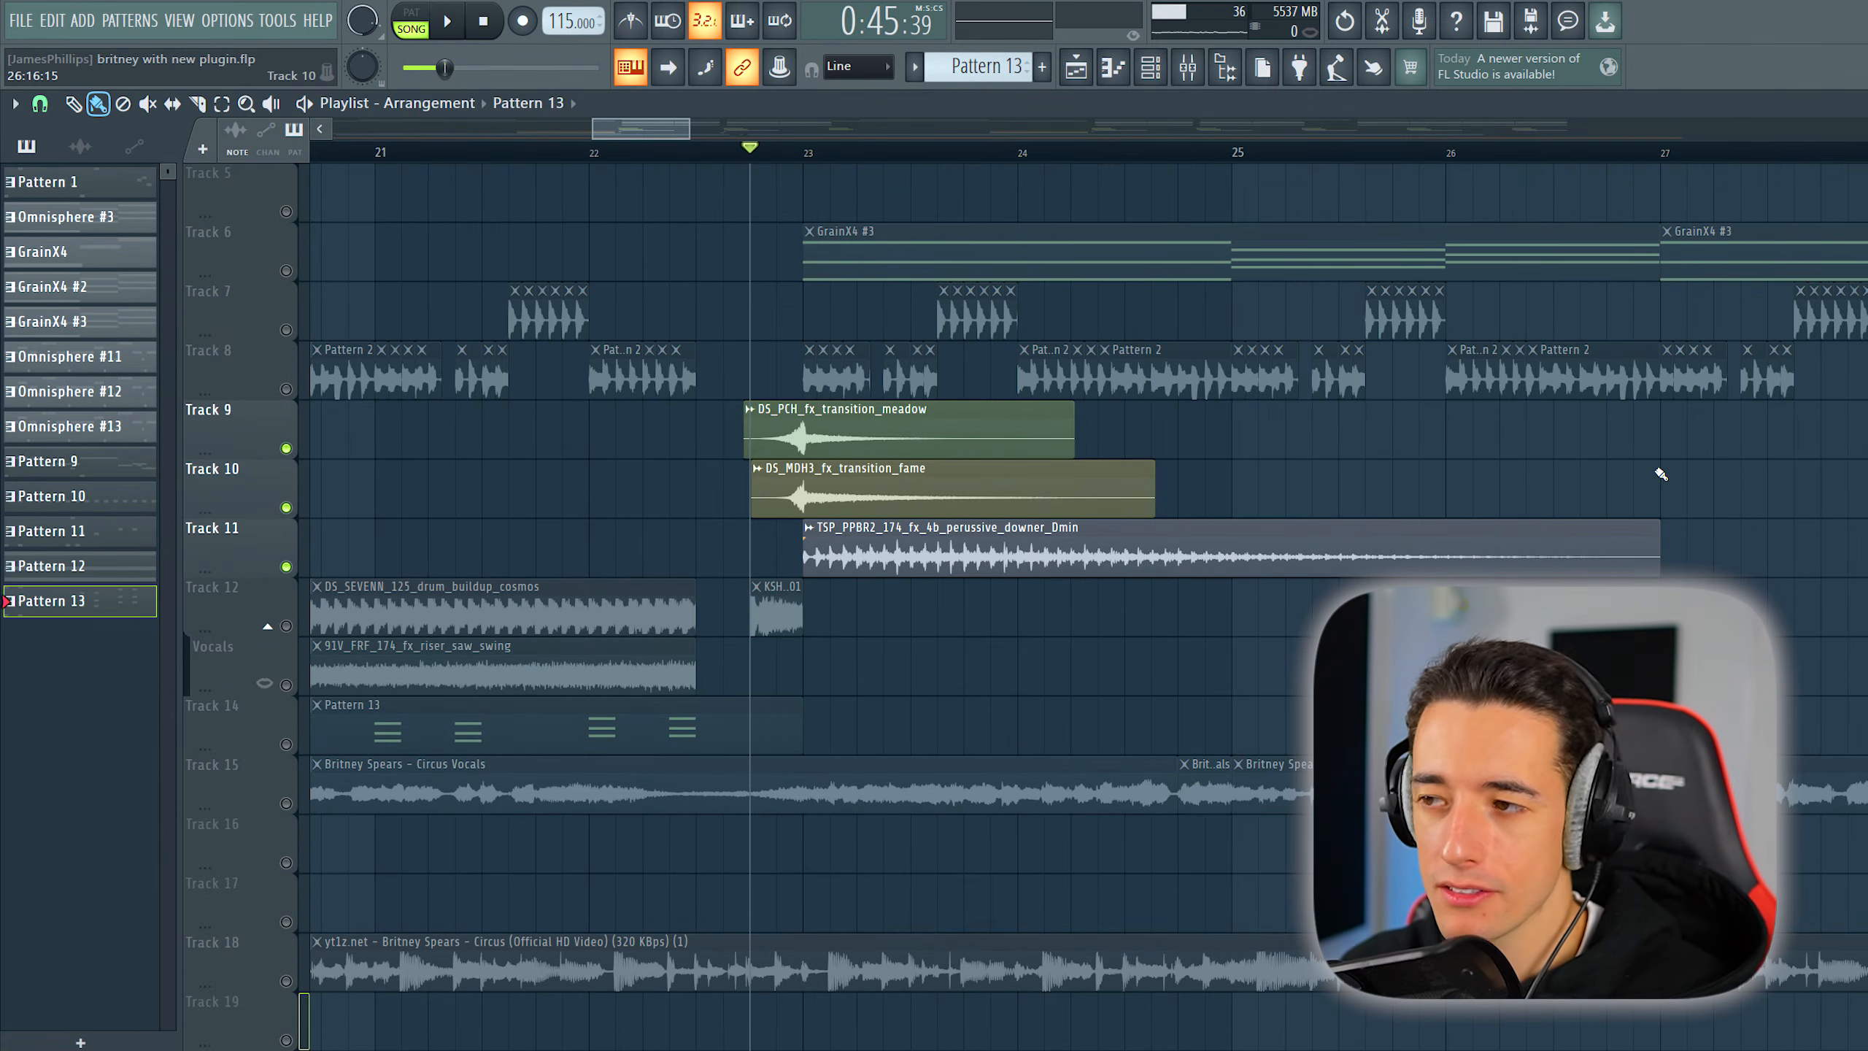
# - Play the soloed transition effects and percussive downer on Tracks 9 to 11 from just before bar 23, and open the downer clip
pyautogui.press('space')
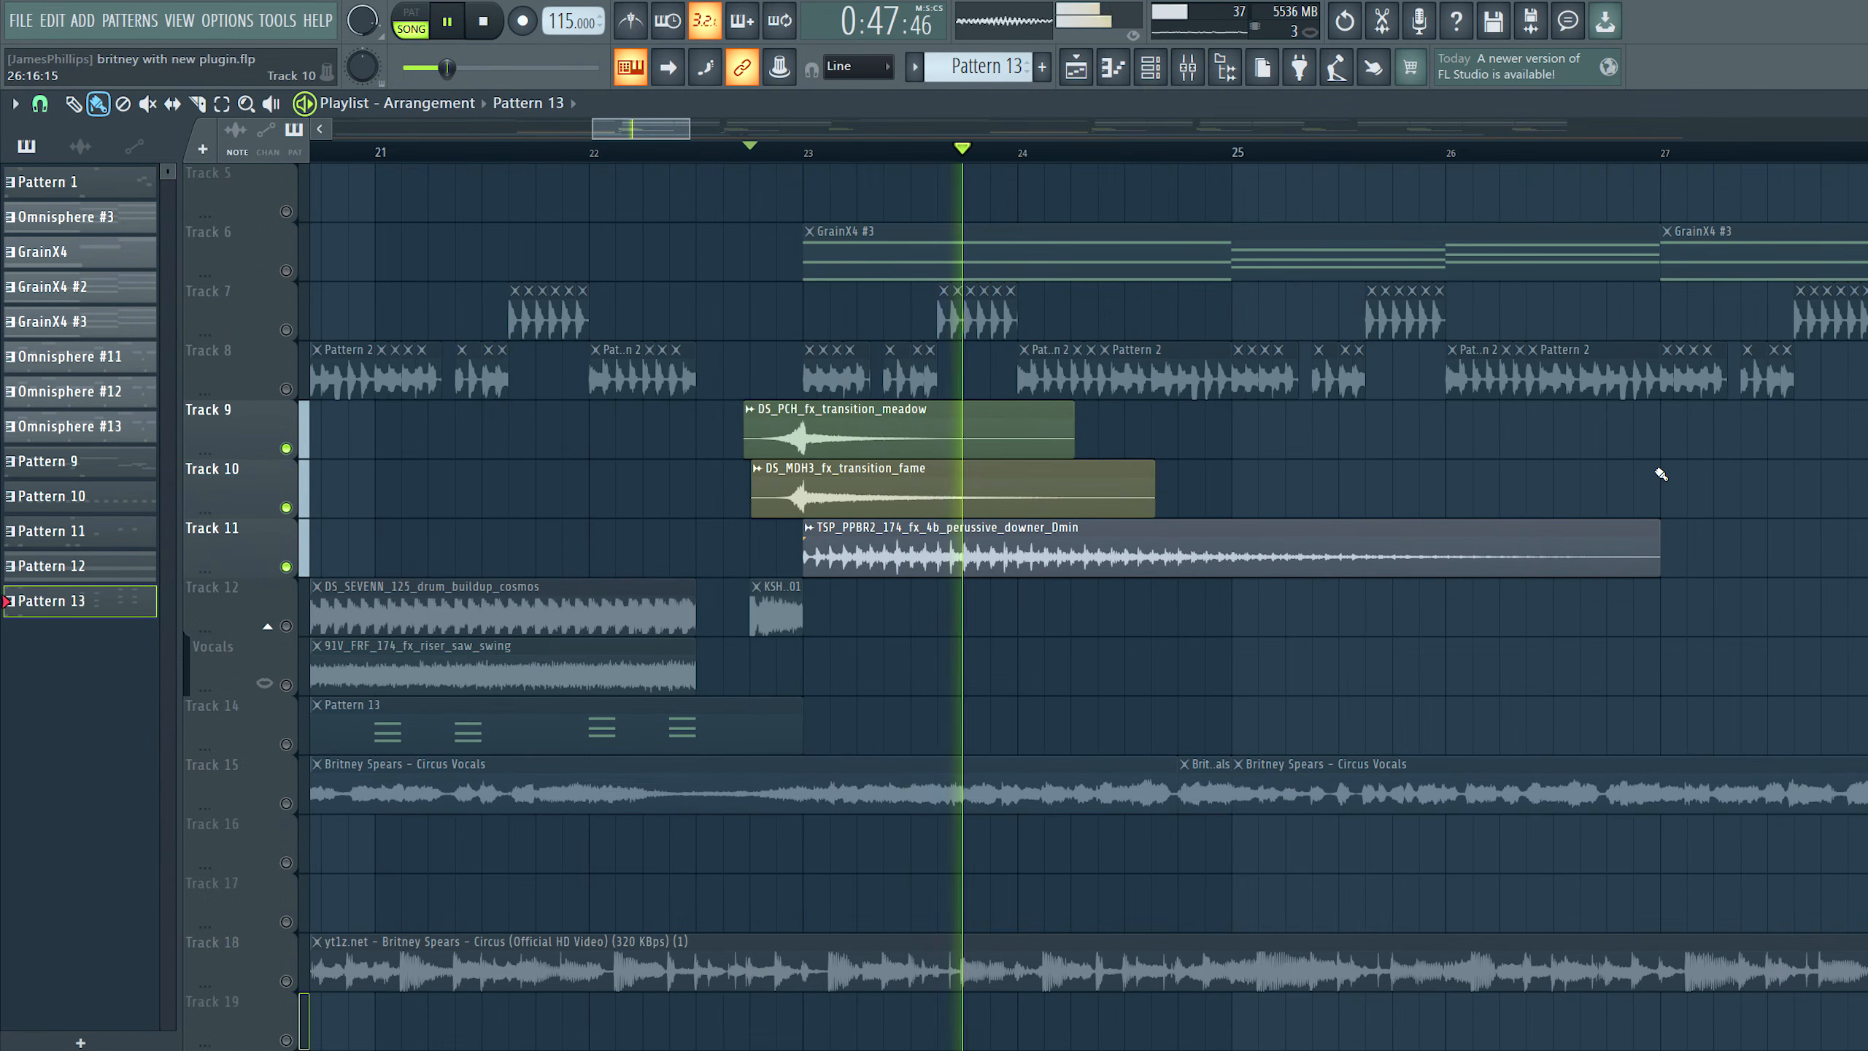
pyautogui.press('space')
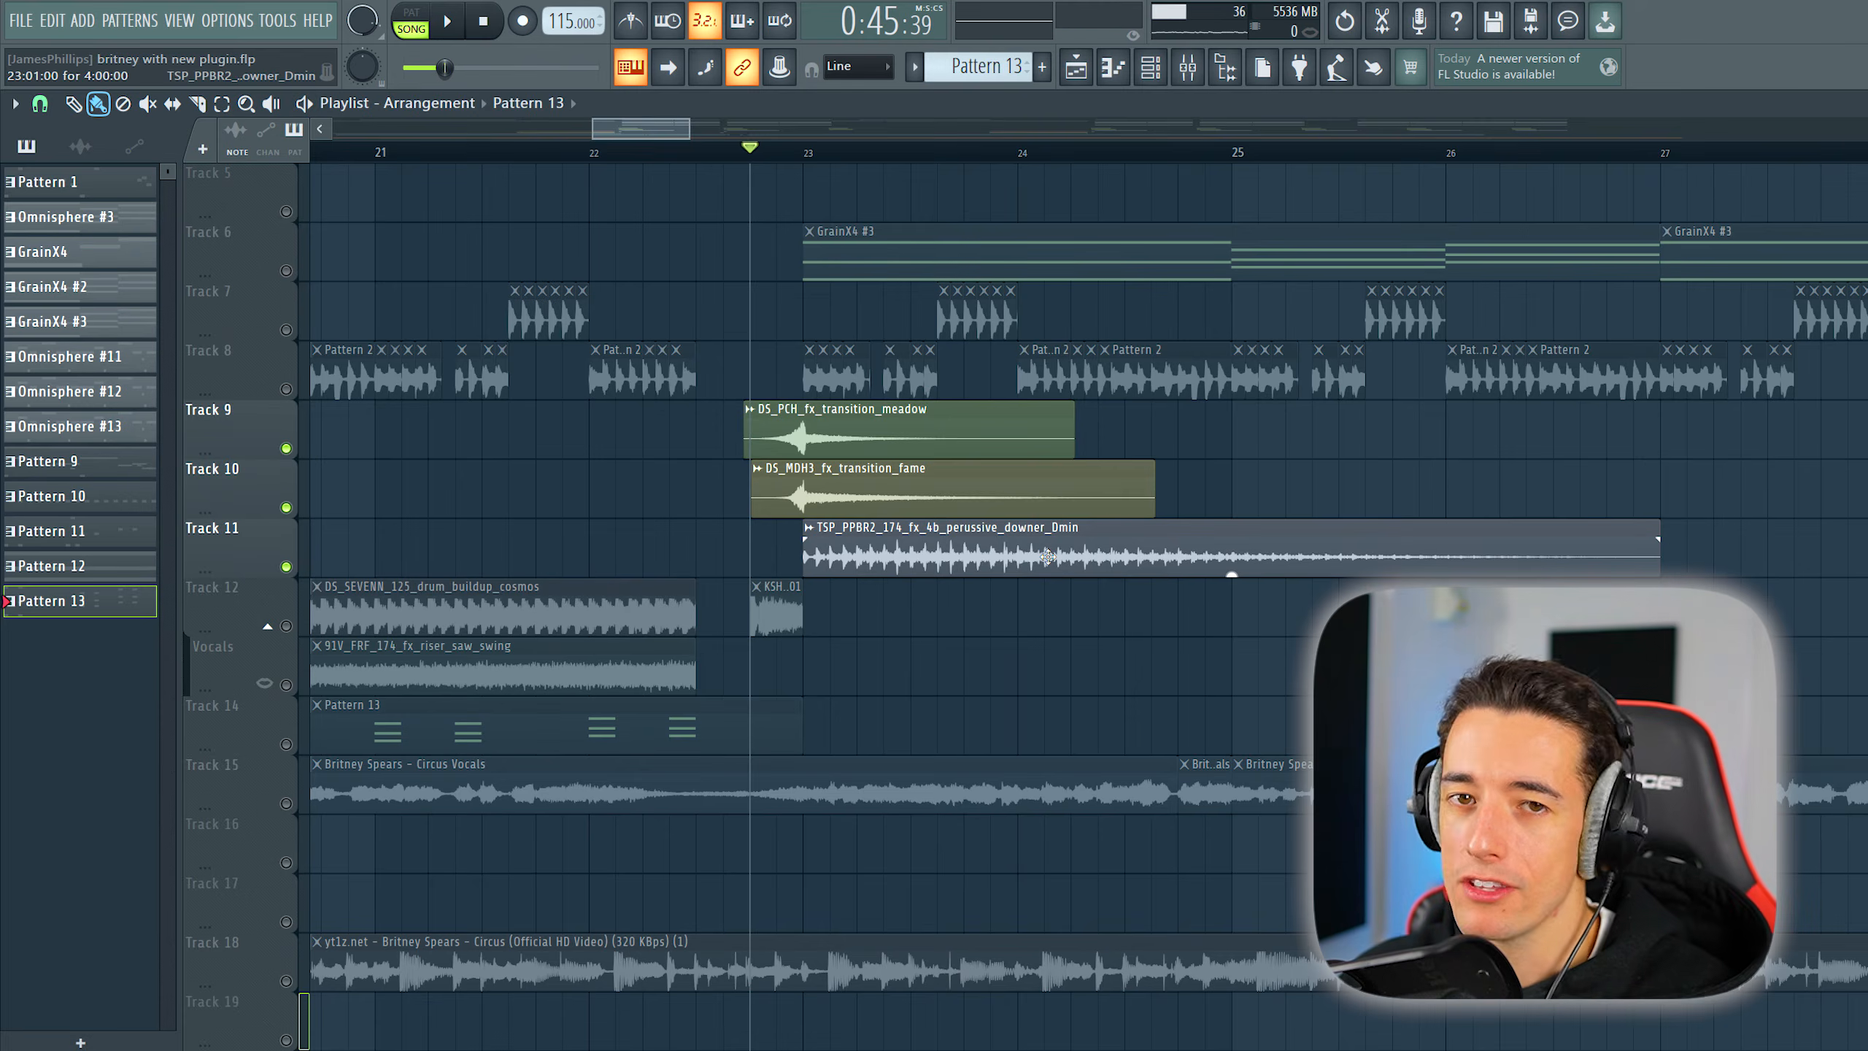
pyautogui.doubleClick(1048, 555)
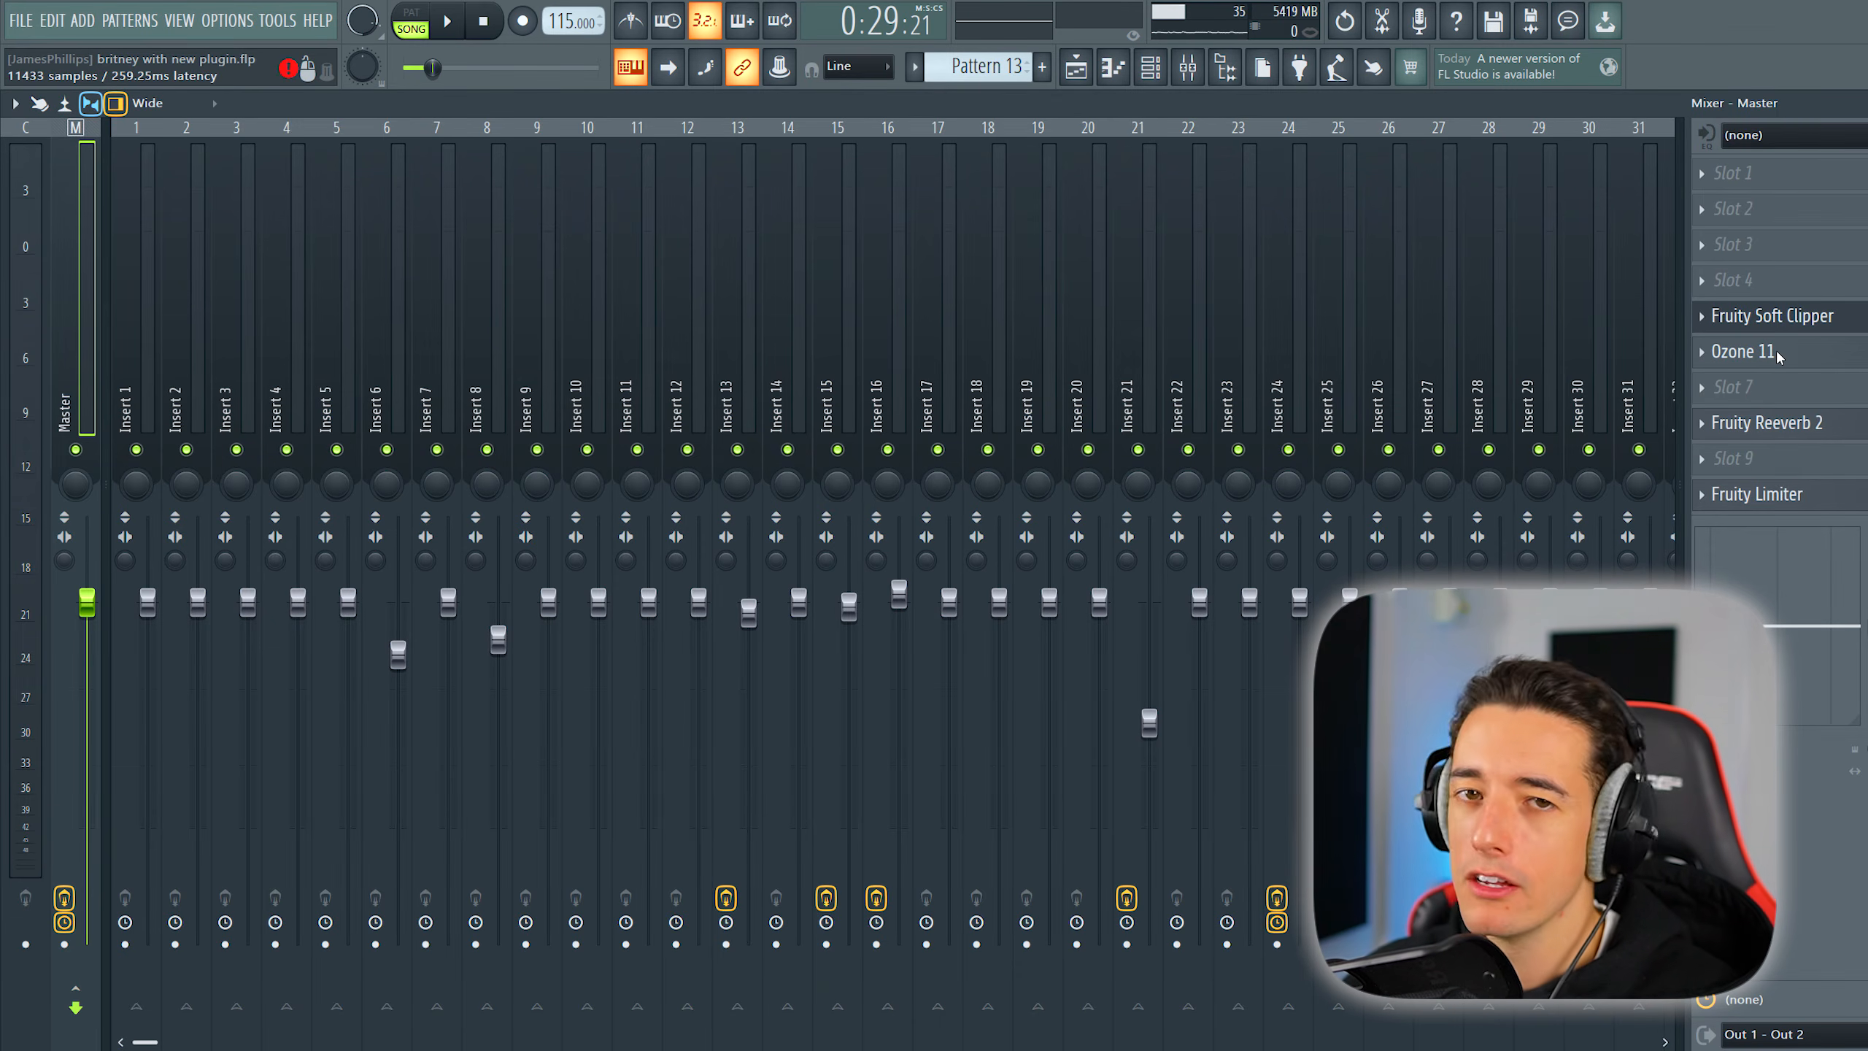
# - Inspect the Ozone 11 and Fruity Reeverb 2 effects on the Master mixer track
pyautogui.click(1777, 354)
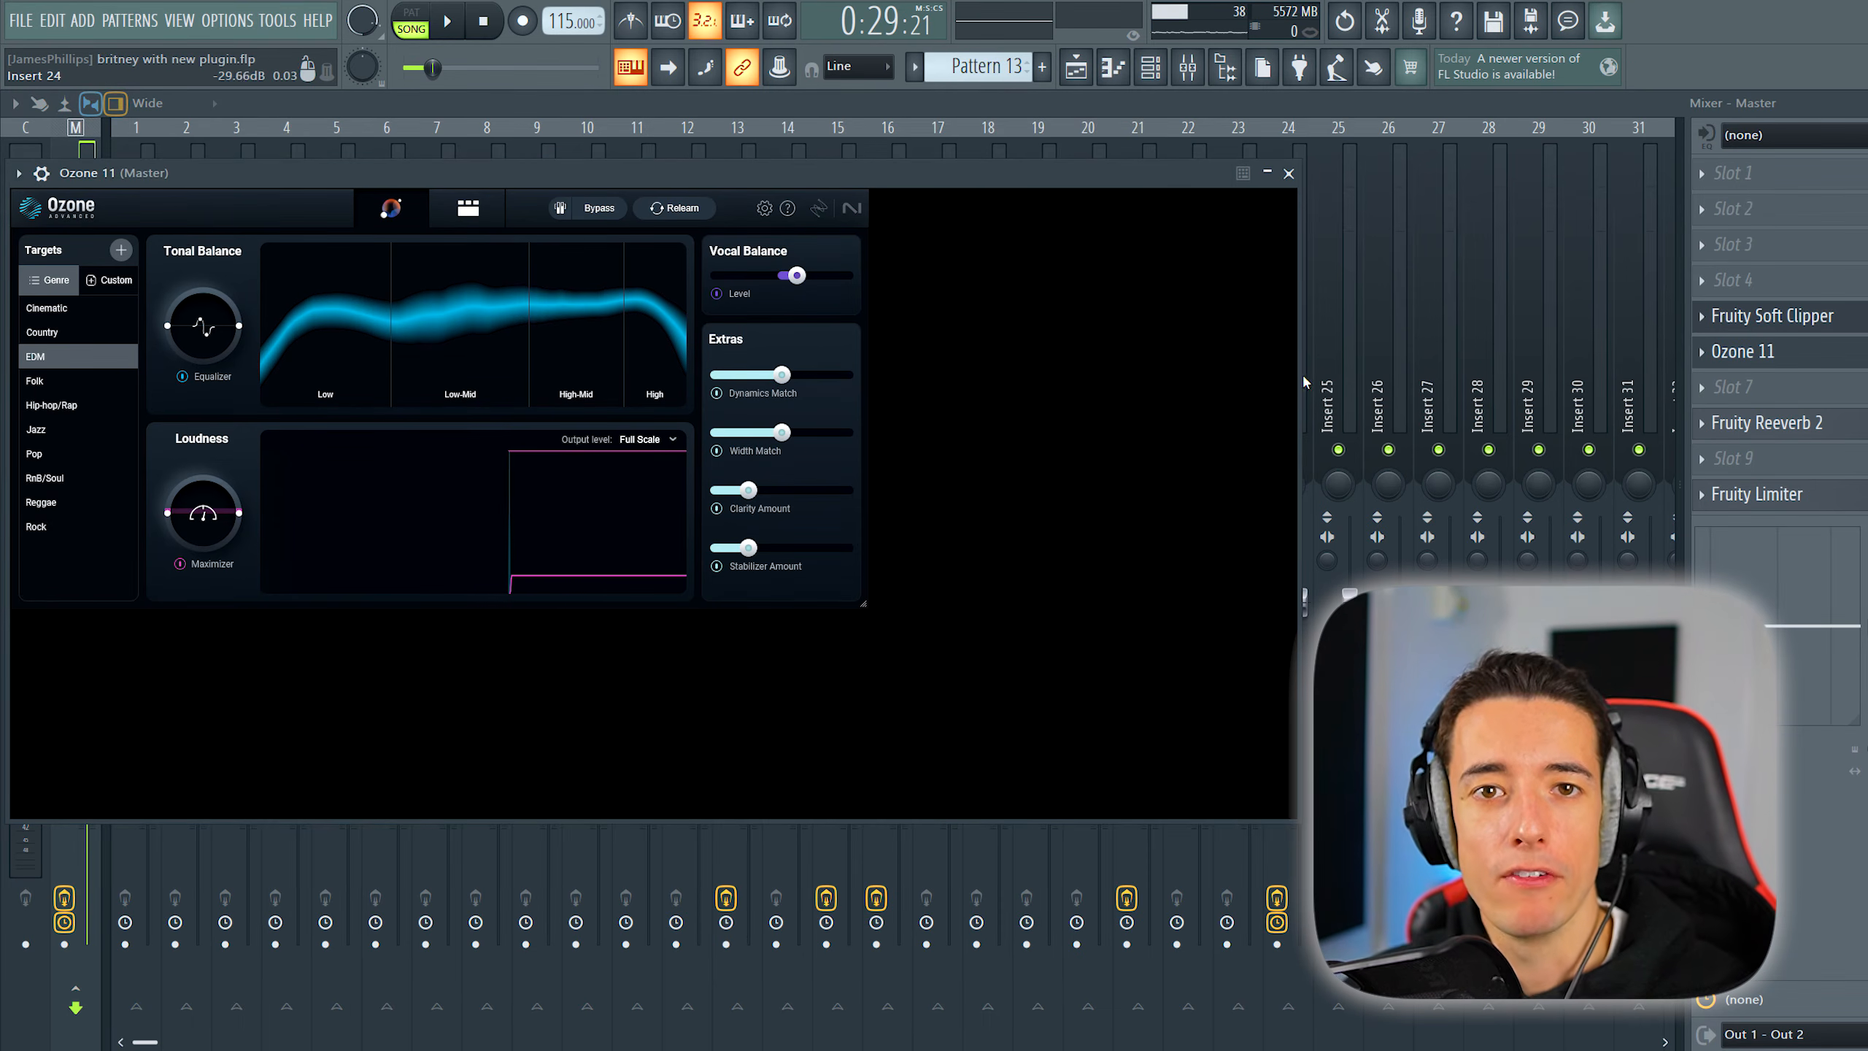
pyautogui.moveTo(1151, 183); pyautogui.dragTo(1278, 214)
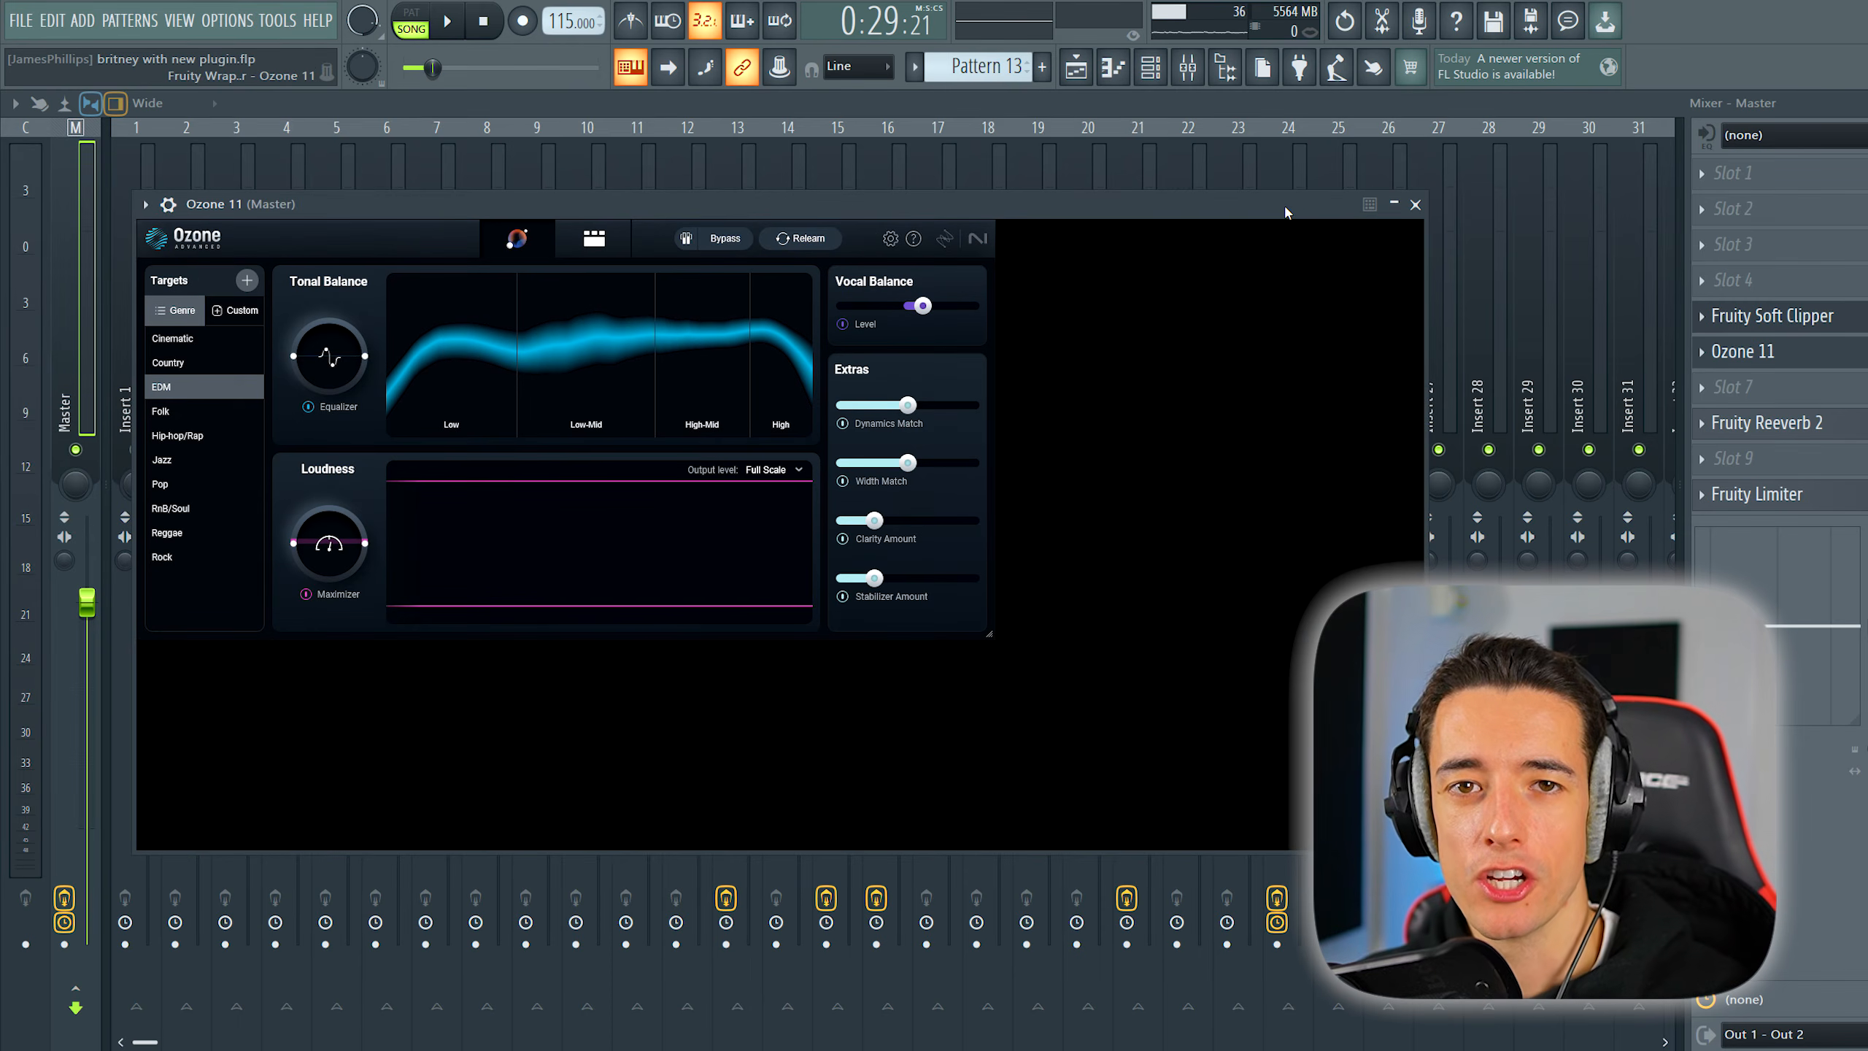
pyautogui.click(1415, 204)
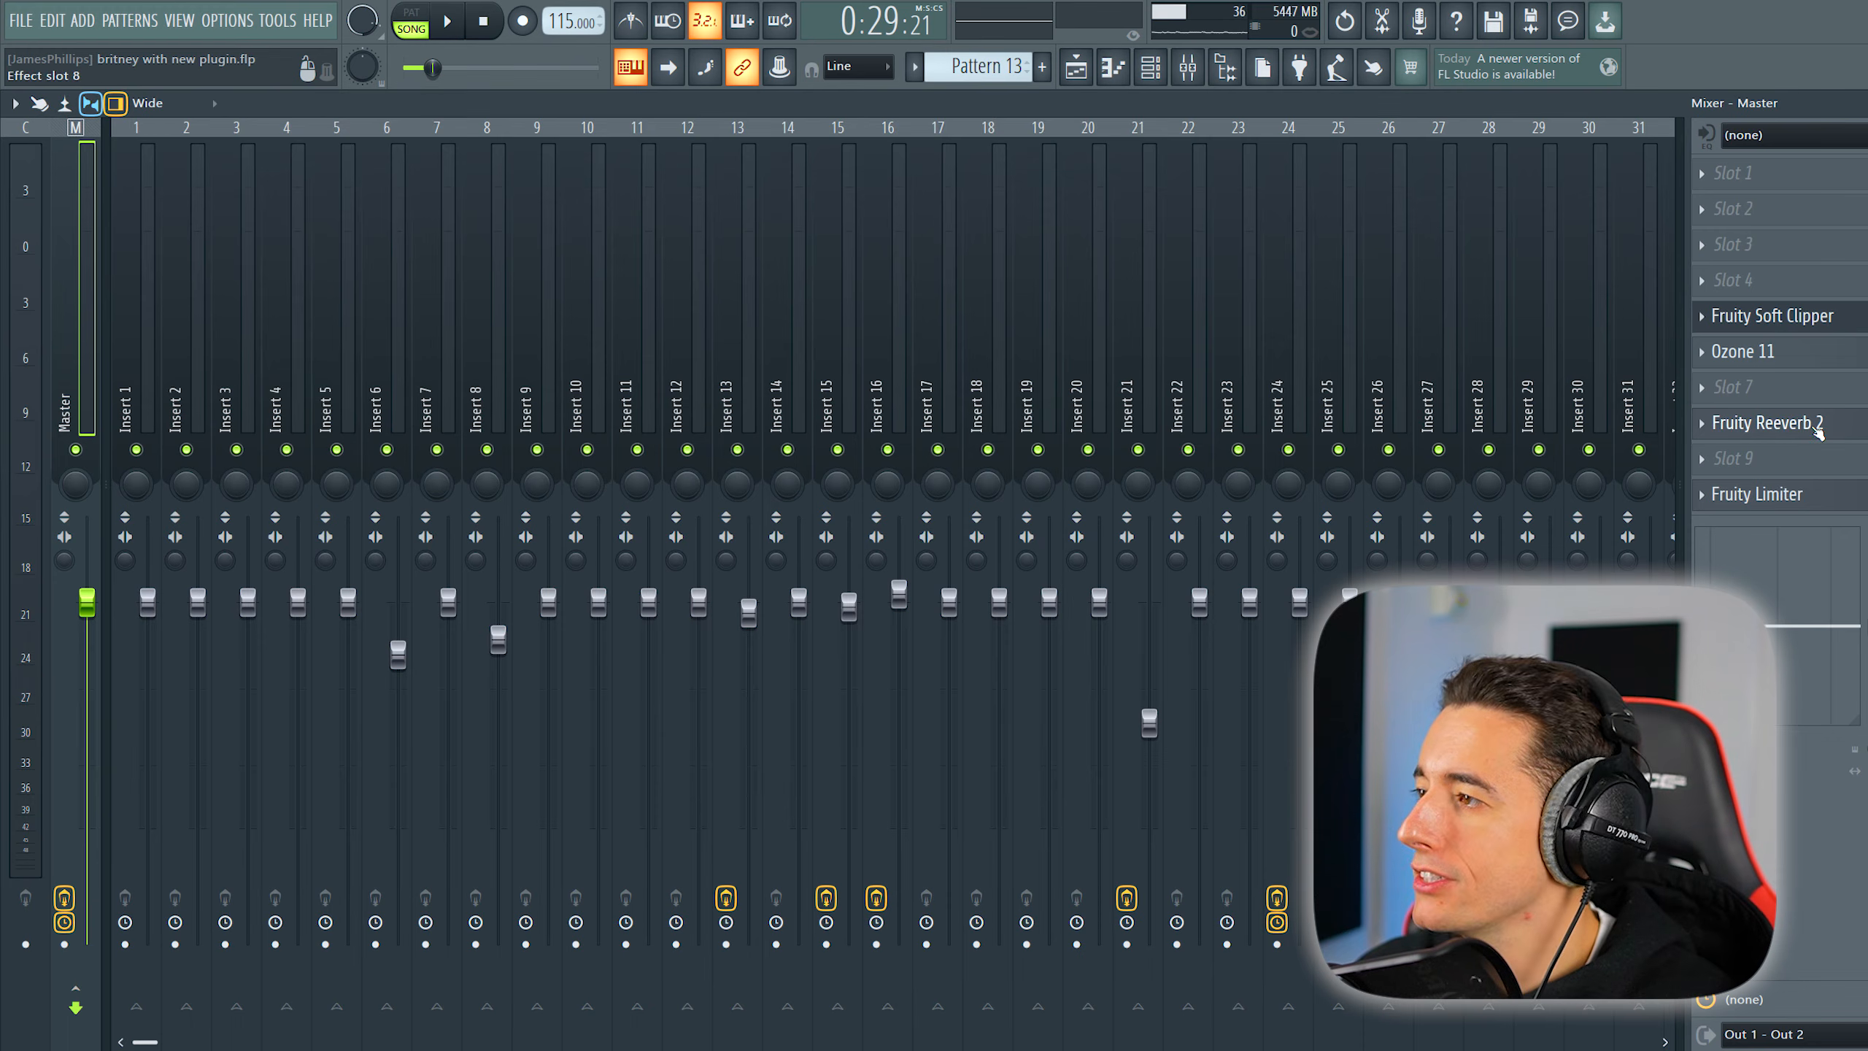
pyautogui.click(1814, 431)
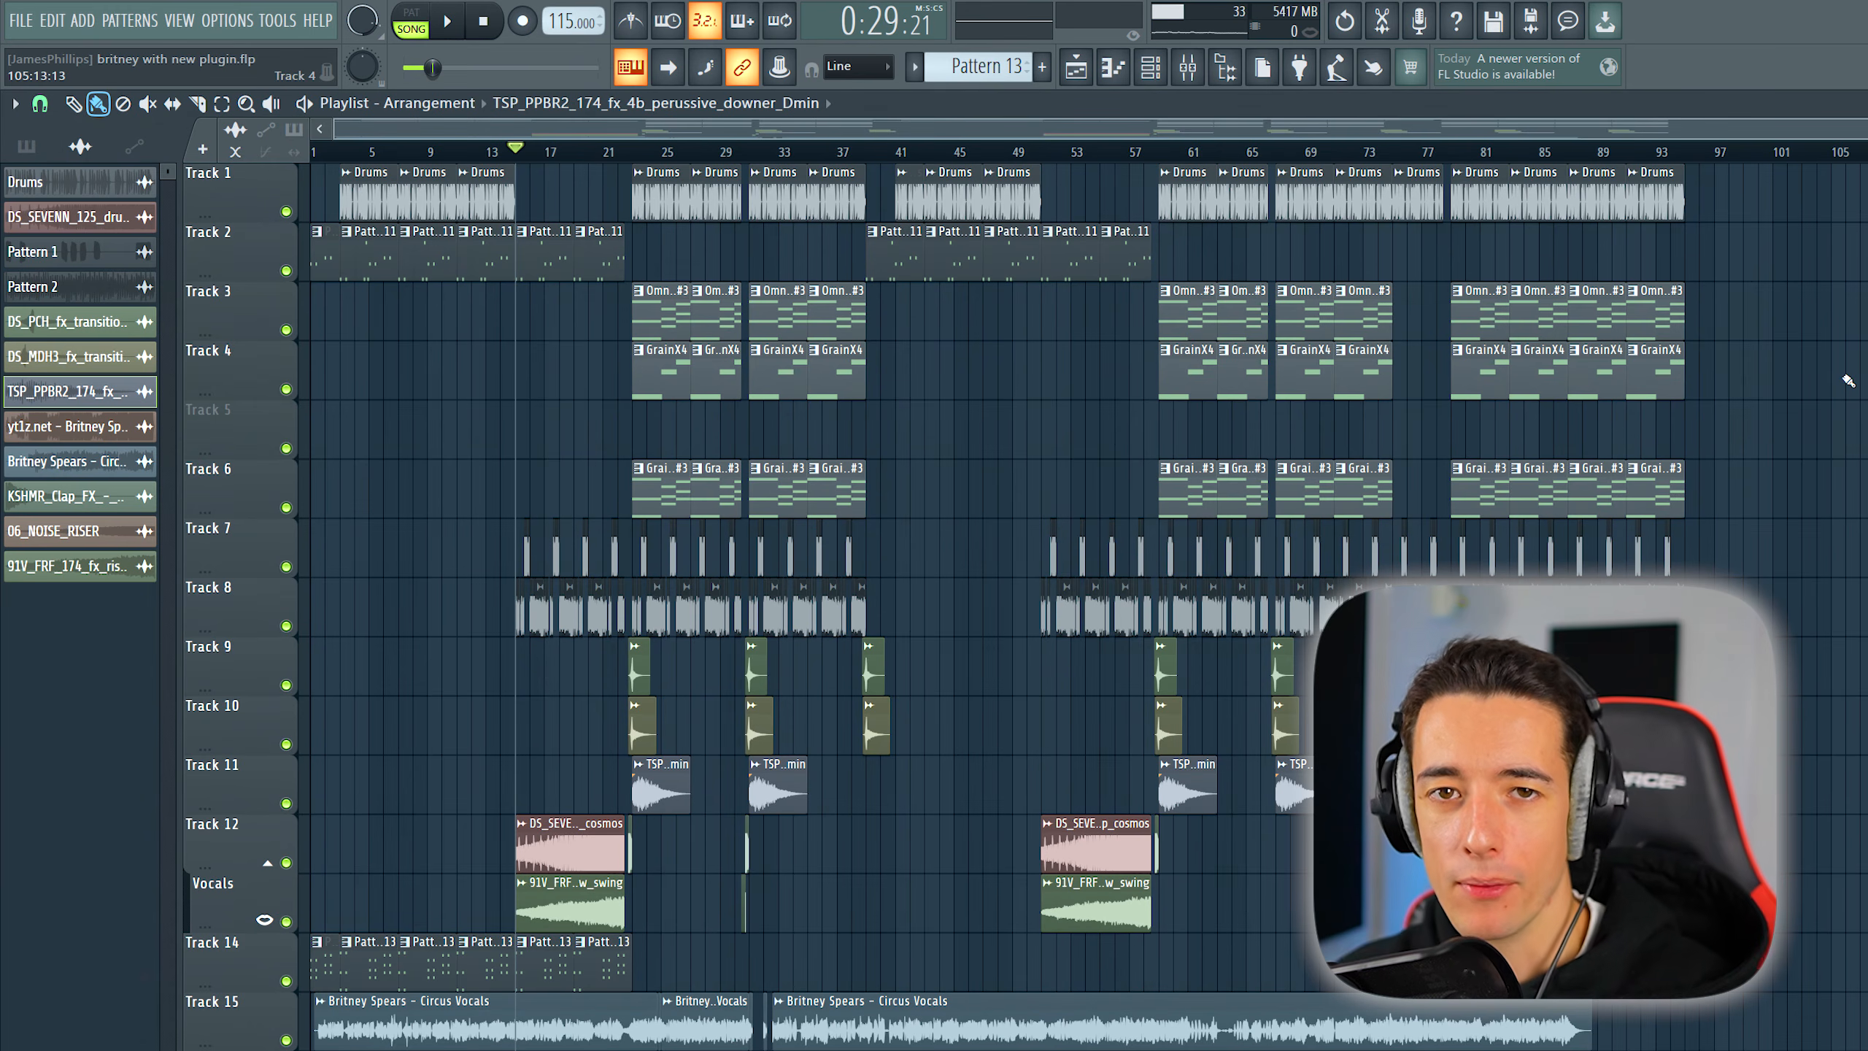
# - Play the full arrangement from bar 15 with all its parts unmuted
pyautogui.press('space')
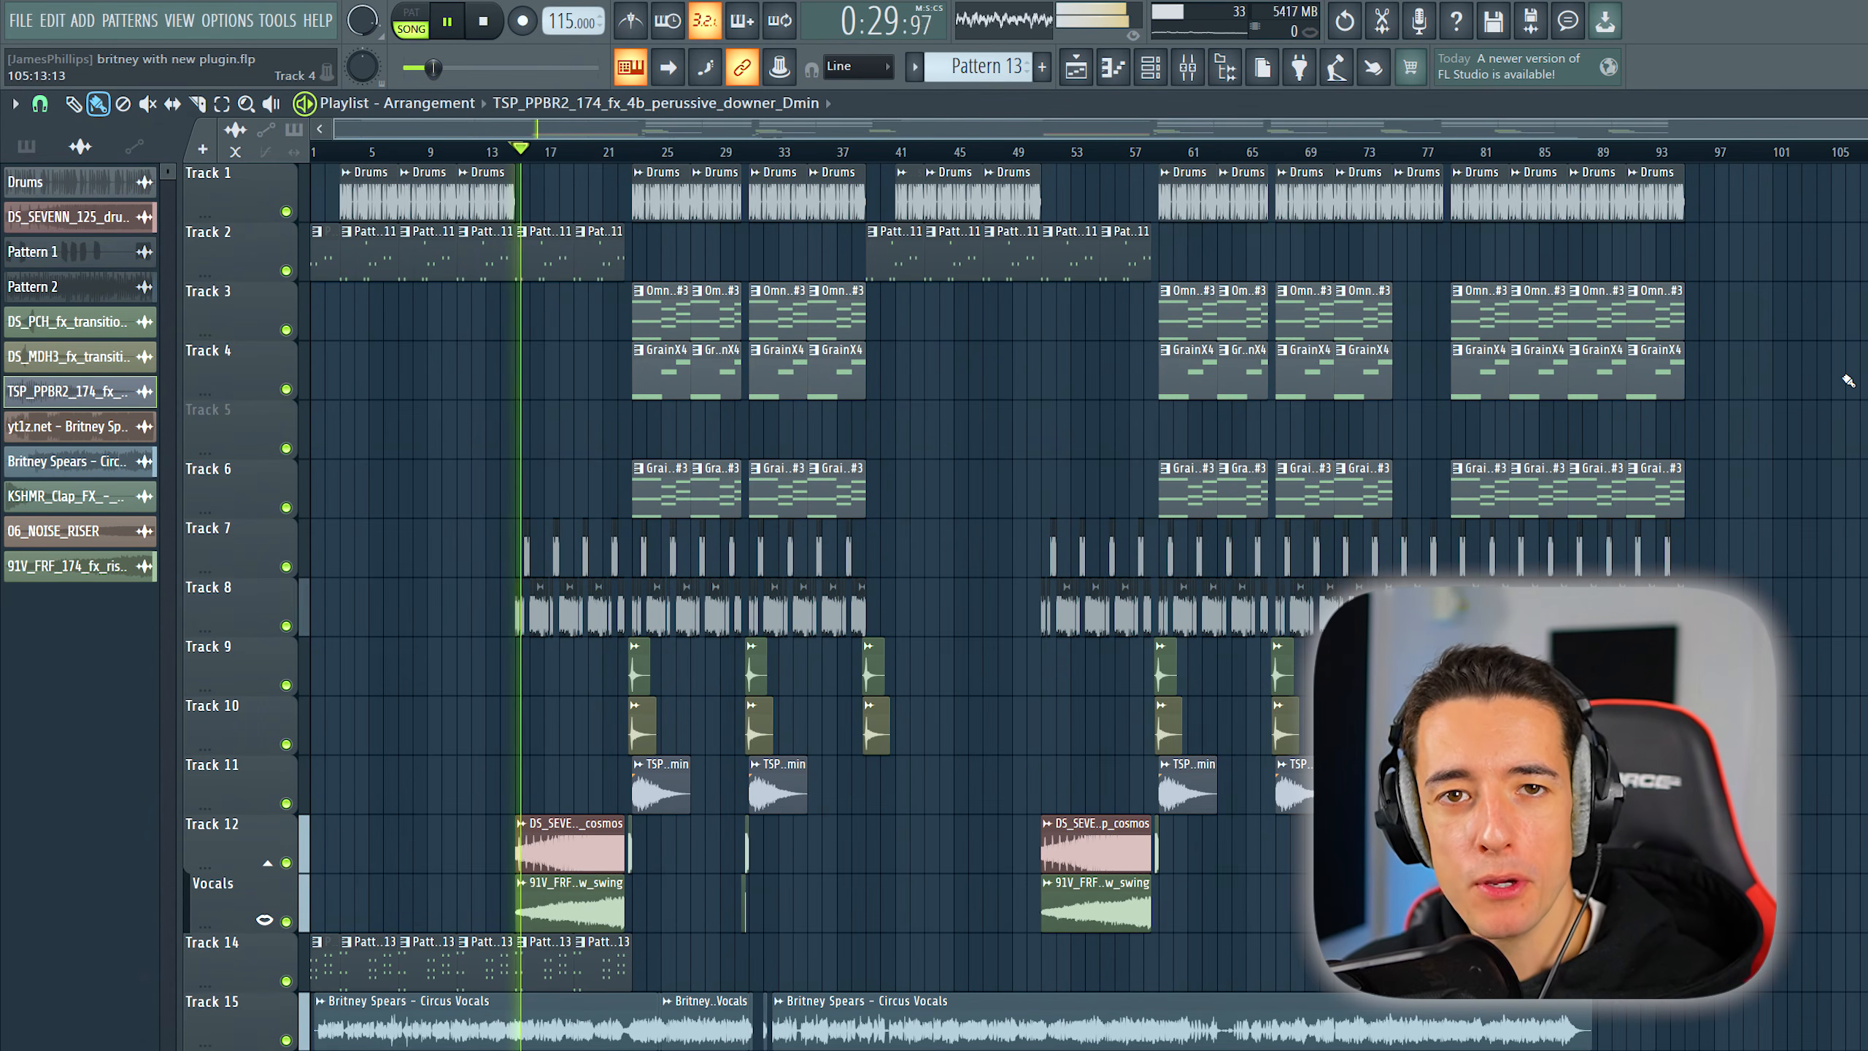